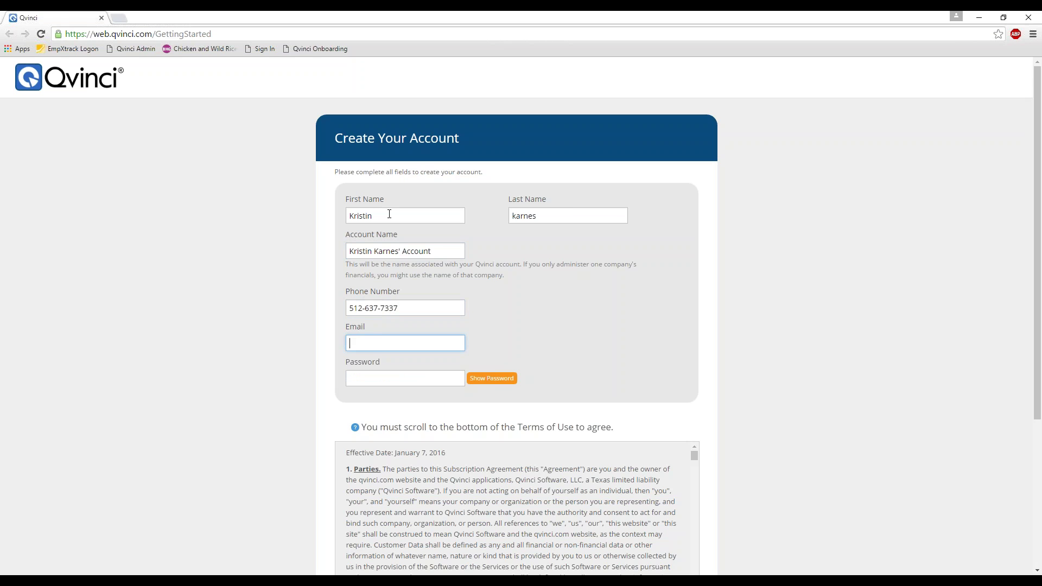
- Enter the account's e-mail address and password on the sign-up form
text(account)
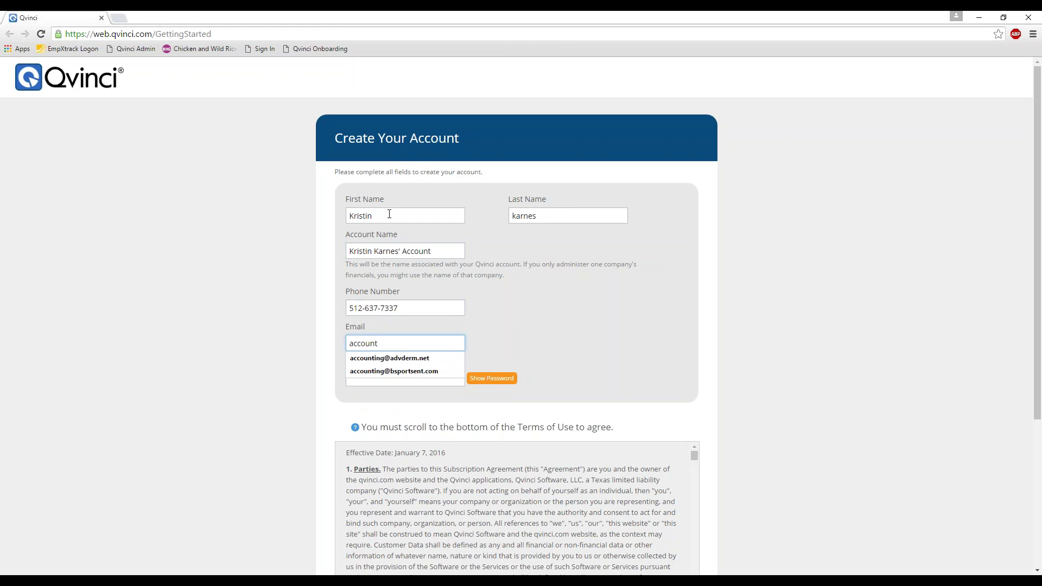
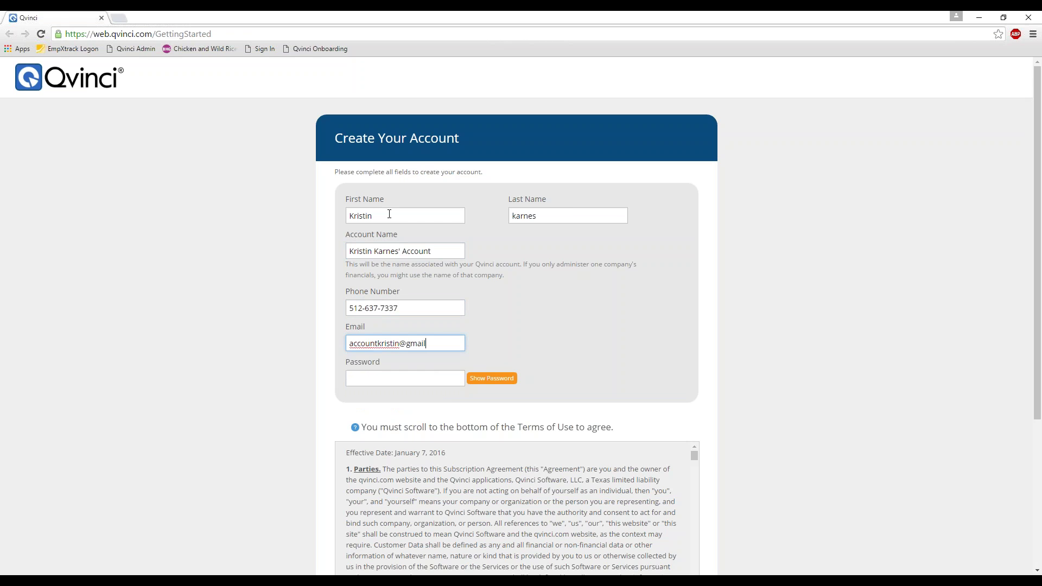
key(Tab)
text(****)
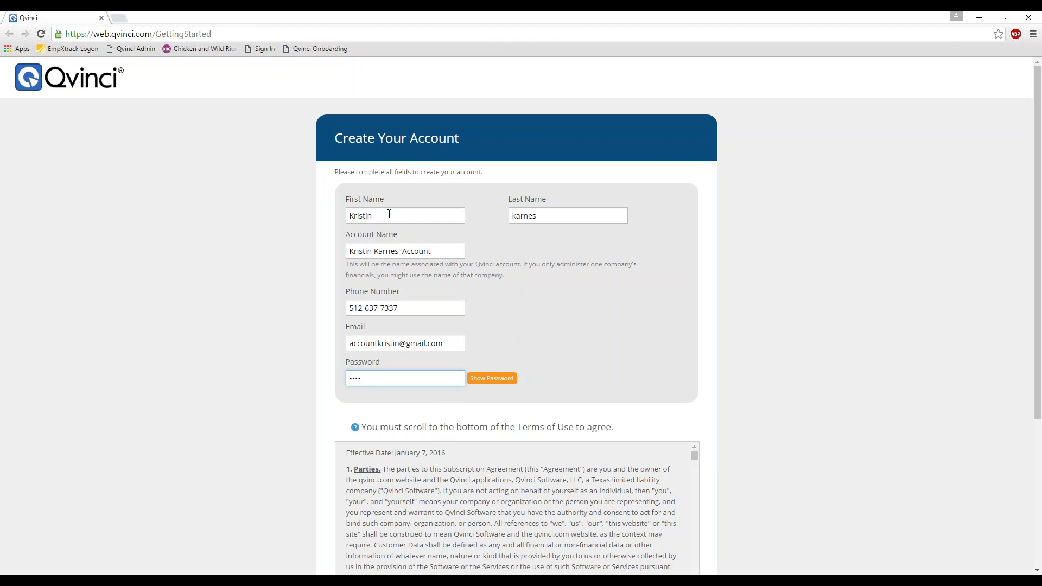
text(*****)
key(Tab)
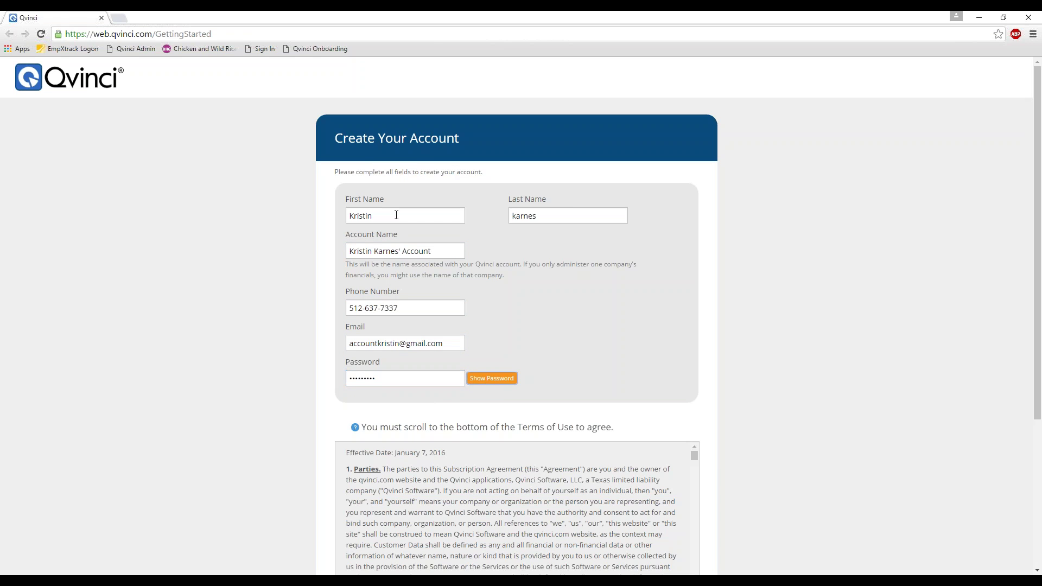
- Read through the Terms of Use, accept them, and create the account
click(706, 323)
scroll(721, 327, down, 4)
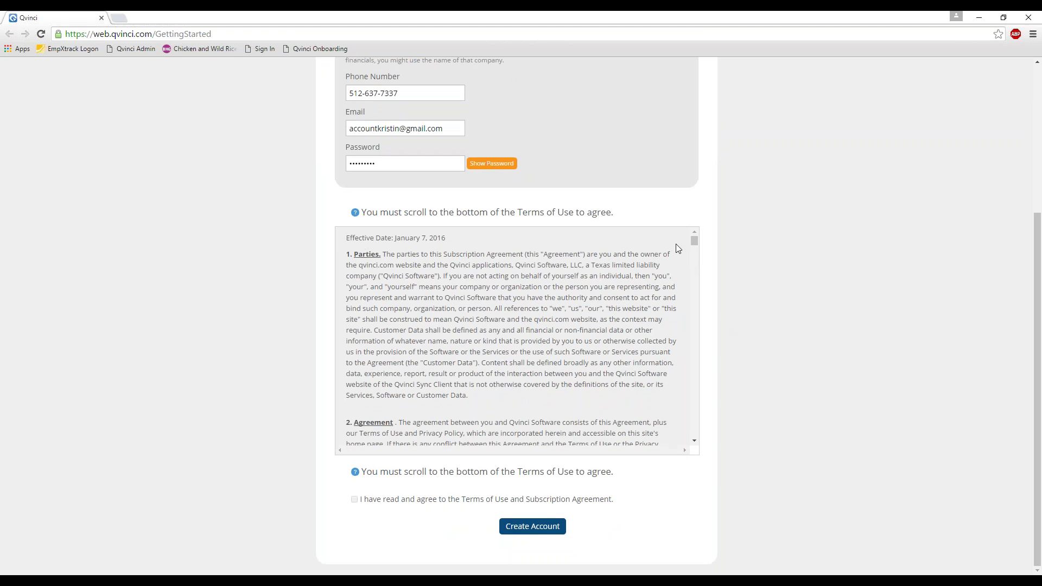
drag(695, 244, 693, 435)
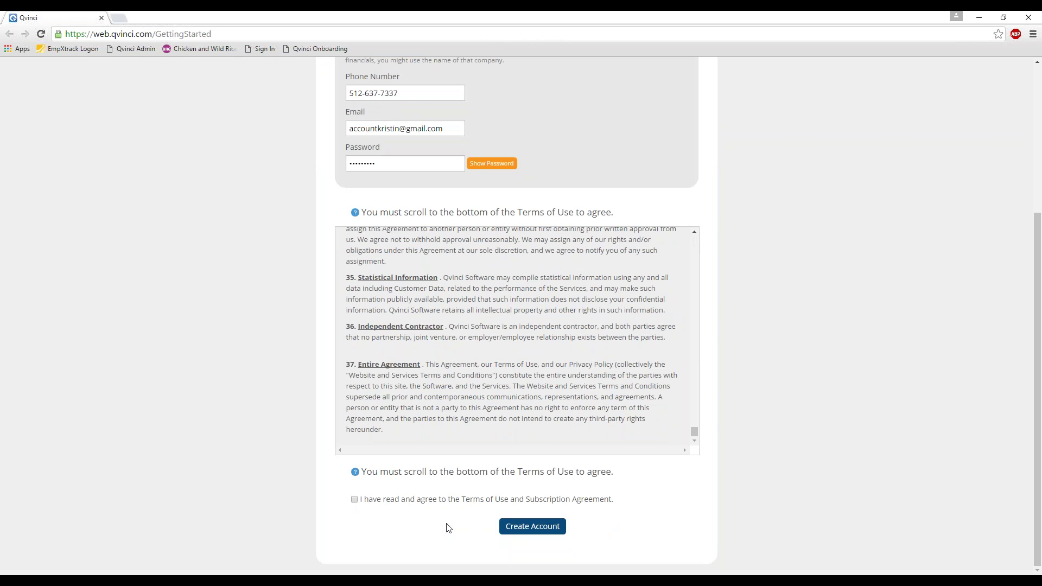
click(353, 500)
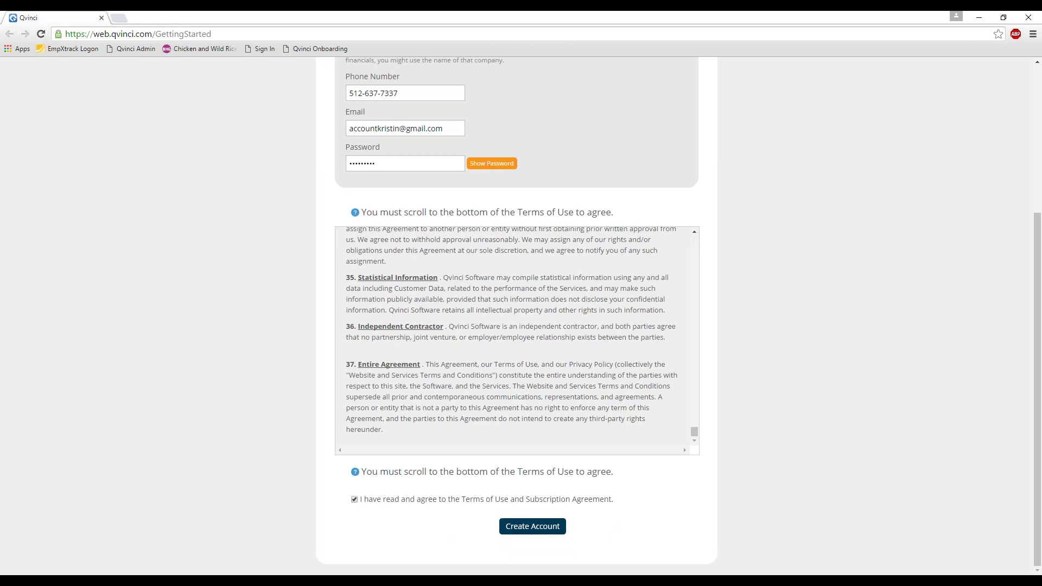
click(518, 526)
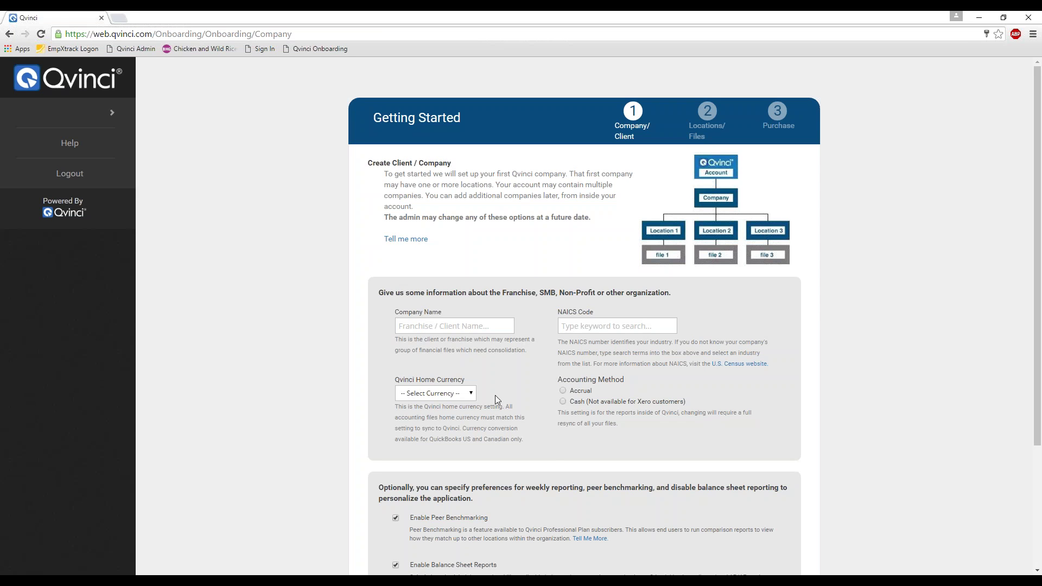
- Enter 'Jane Doe's Flower Shop' as company name and search NAICS codes for 'retail'
click(453, 324)
text(Jane)
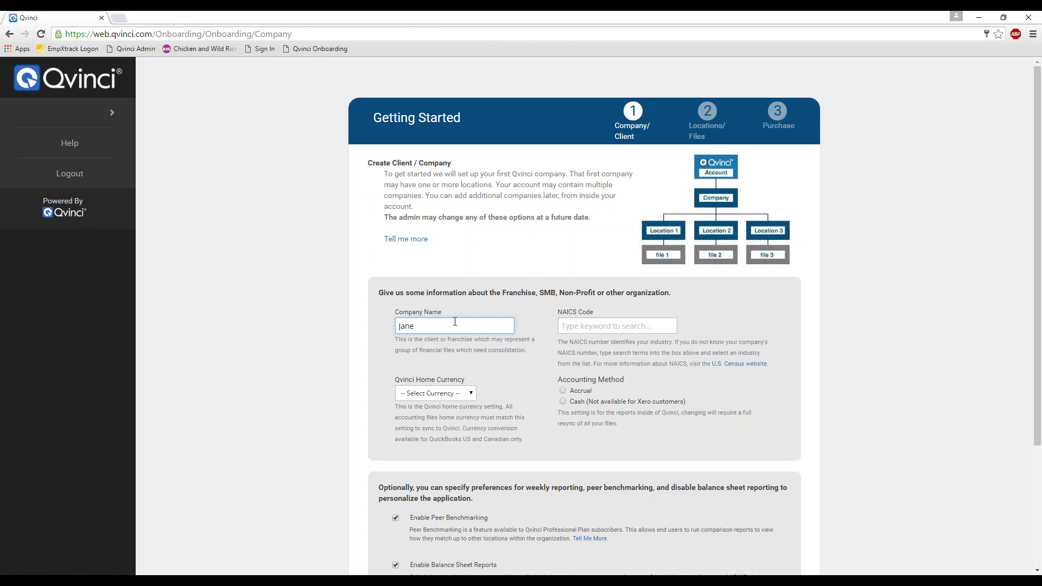
text( Doe's Flower Shop)
key(Tab)
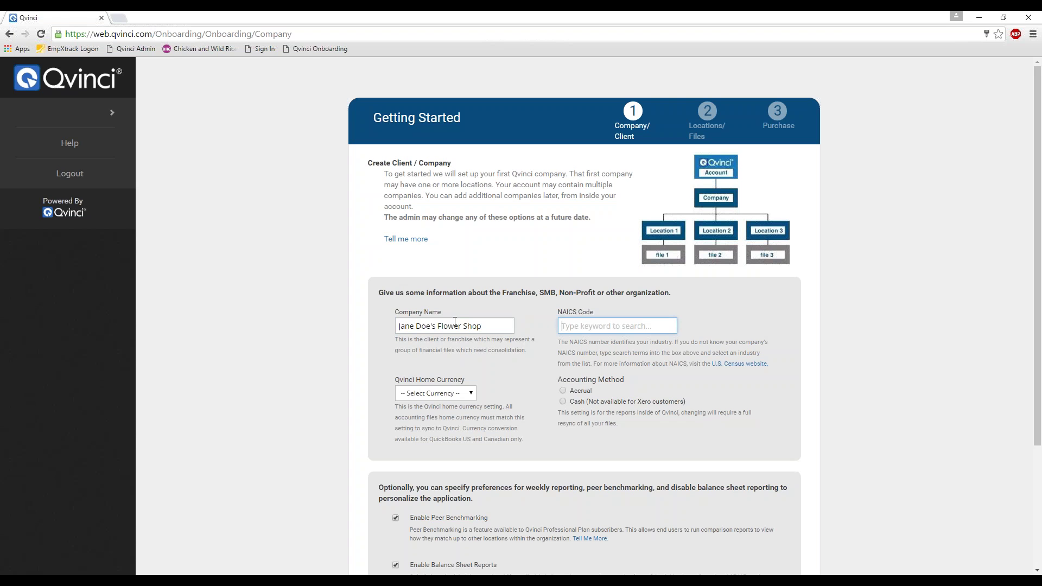
text(retail)
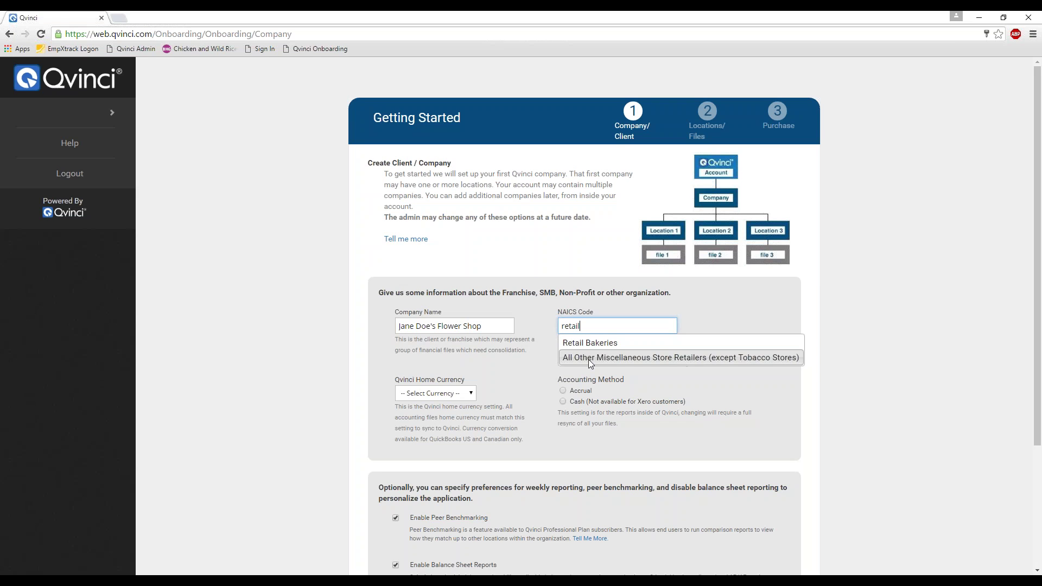
- Set NAICS code 453998 (miscellaneous store retailers), home currency USD, and accrual accounting
click(590, 359)
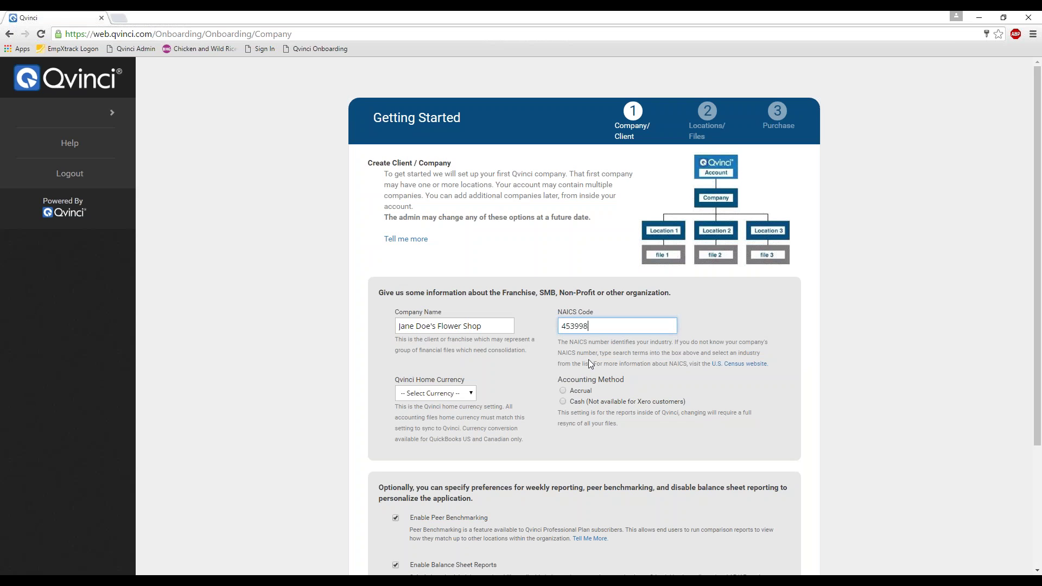
click(470, 395)
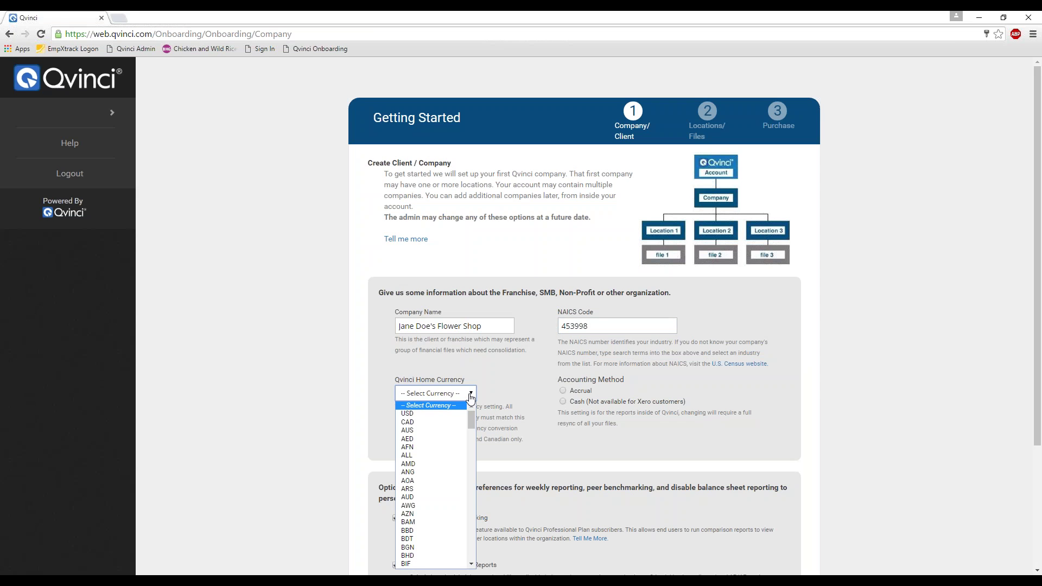
click(423, 414)
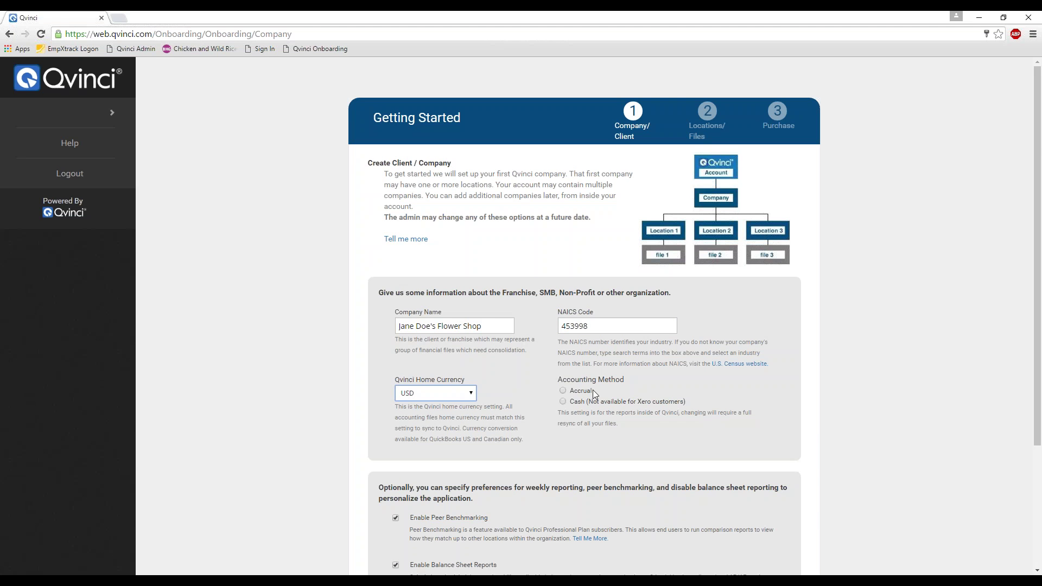
click(562, 390)
- Enable peer benchmarking and weekly reporting, then save the company details
scroll(540, 410, down, 3)
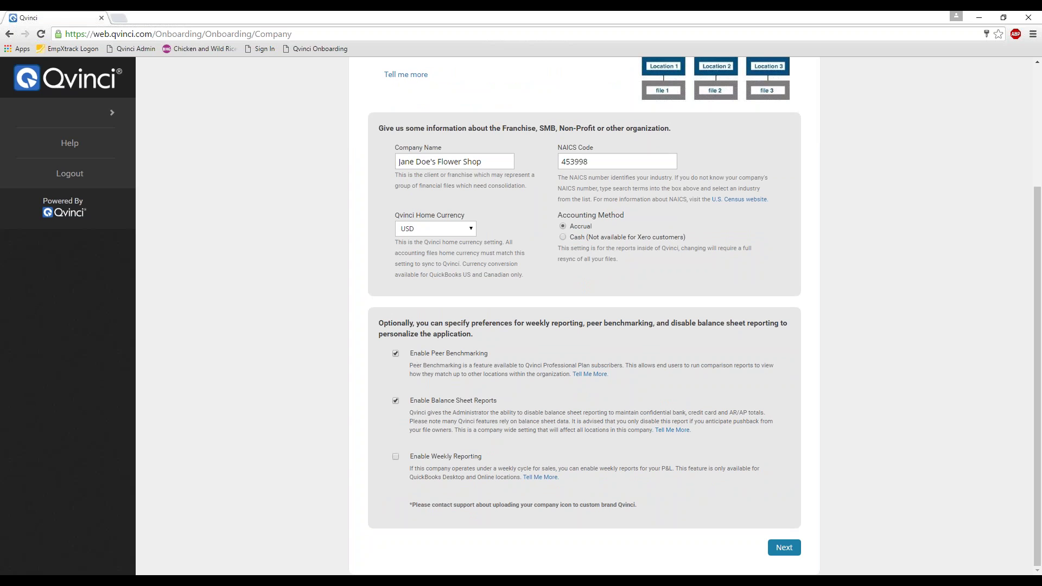
click(396, 354)
click(395, 456)
click(784, 548)
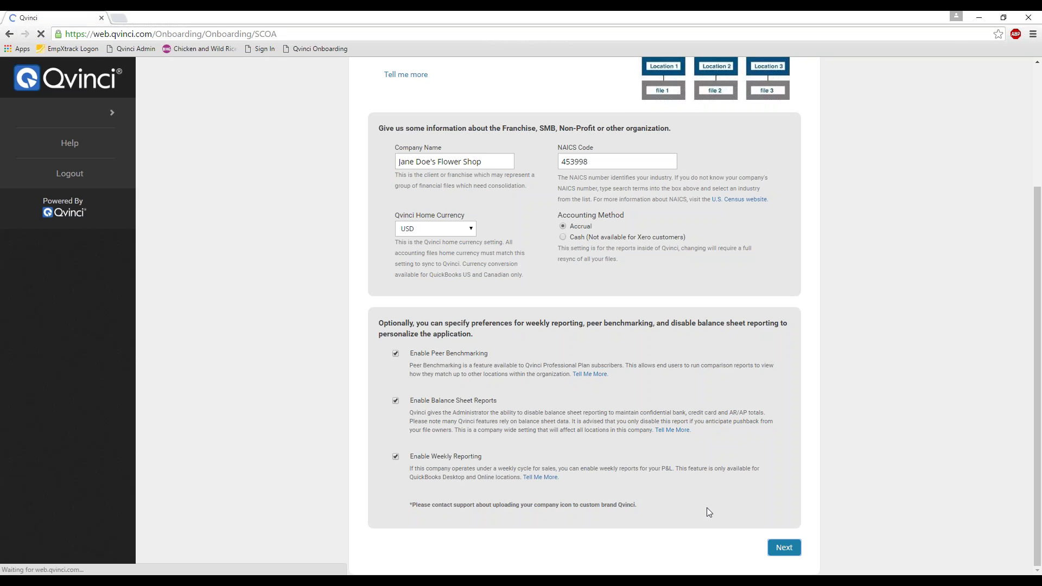
- Choose the Retail Standard Chart of Accounts template and proceed to Locations
scroll(643, 455, down, 1)
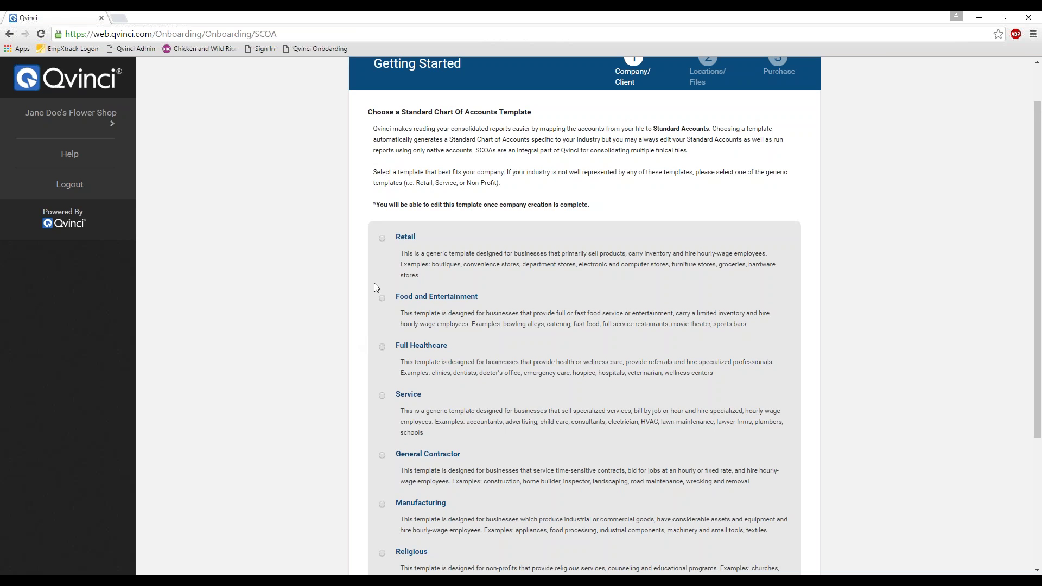
click(382, 237)
scroll(354, 325, down, 4)
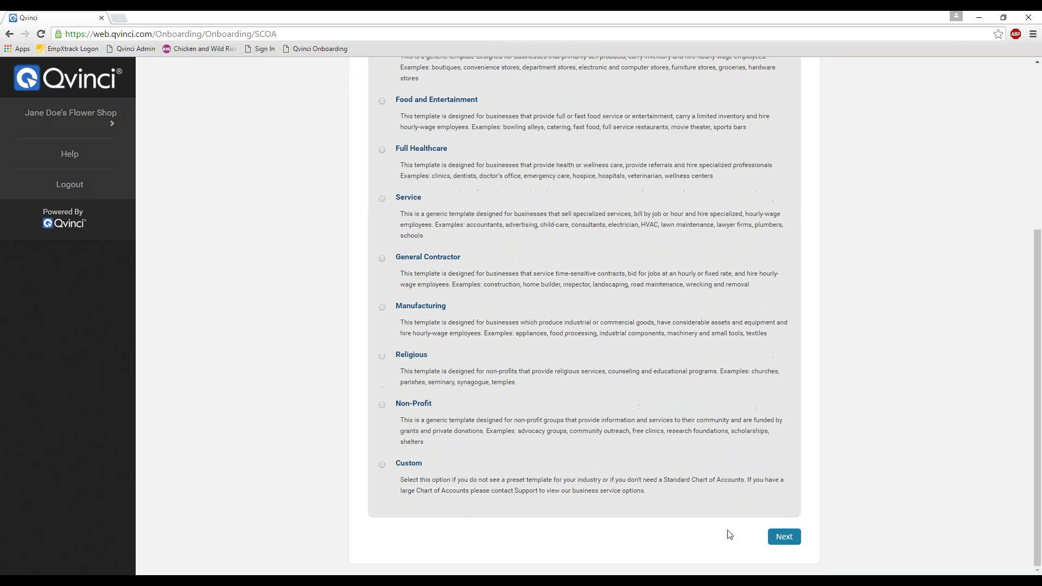
click(782, 537)
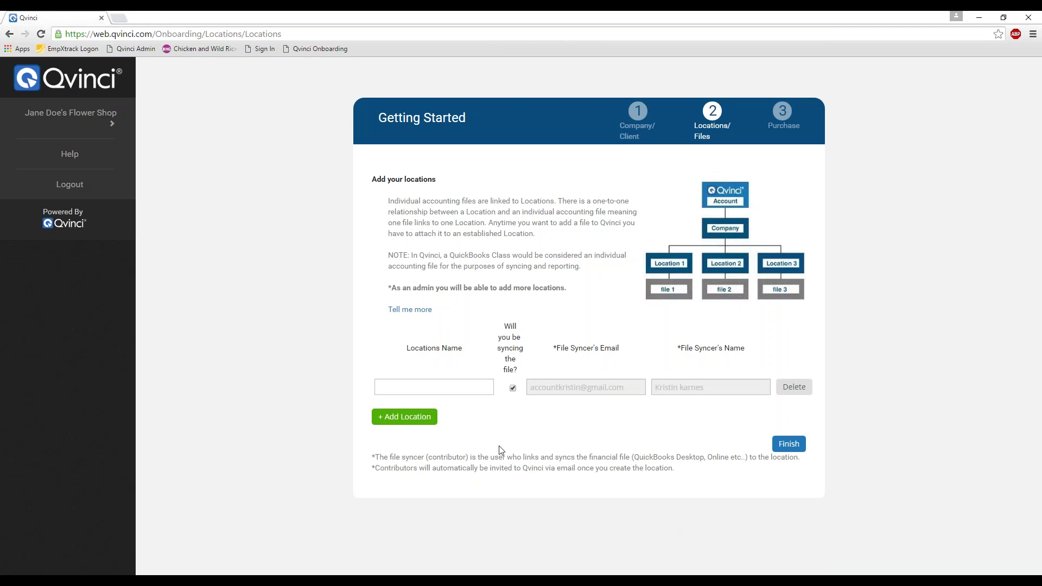
- Add a location named 'Store 1' synced by you and finish adding locations
click(452, 384)
text(Store)
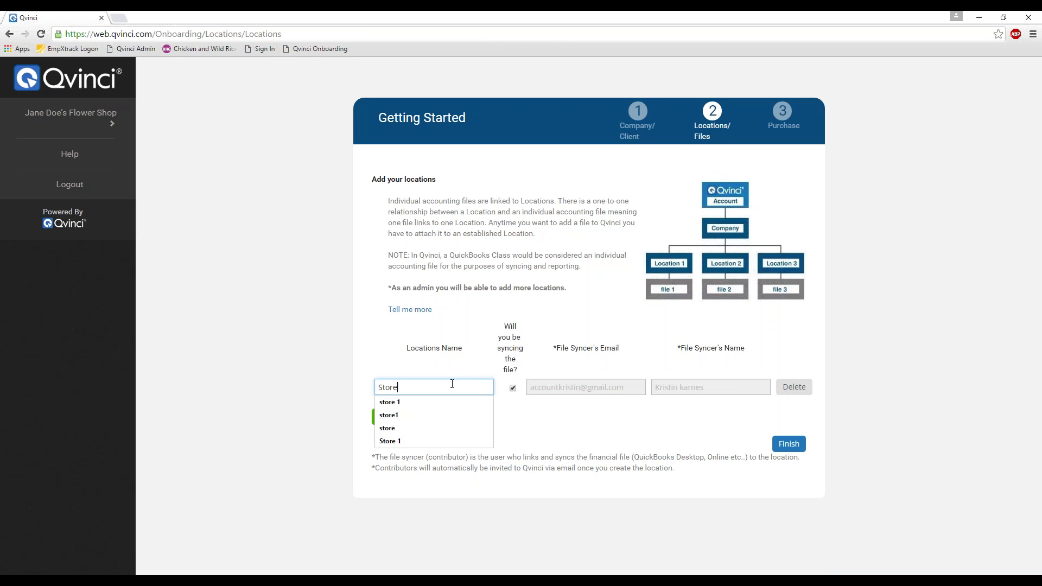
text( 1)
key(Tab)
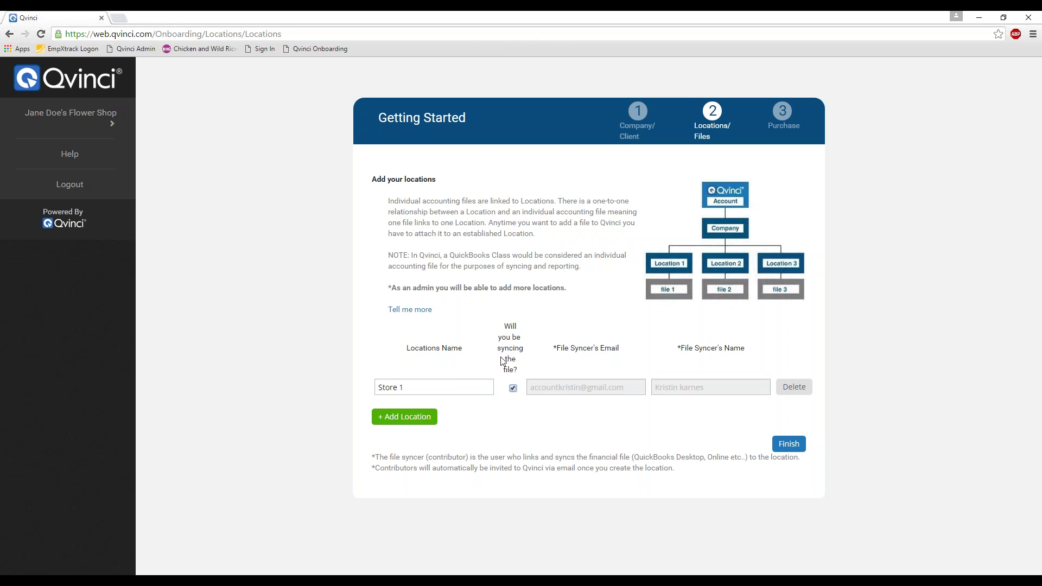
mouse_move(525, 374)
click(512, 388)
click(549, 389)
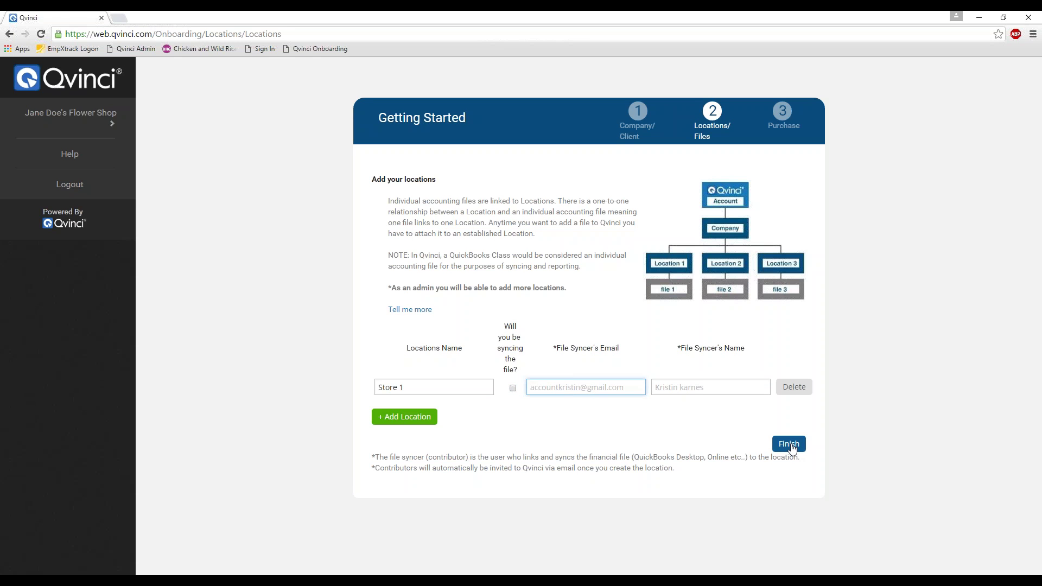
click(513, 388)
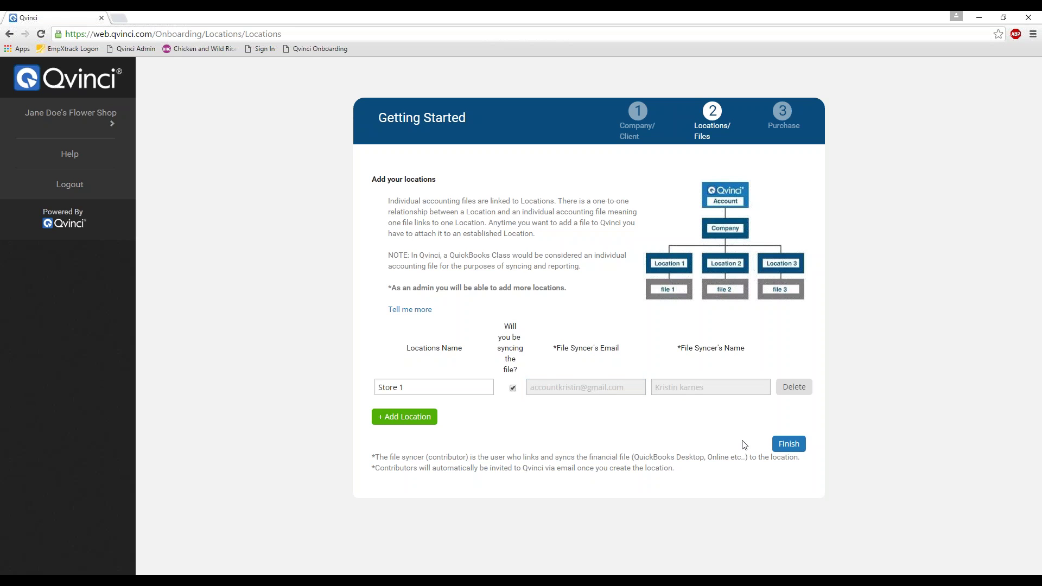
click(787, 444)
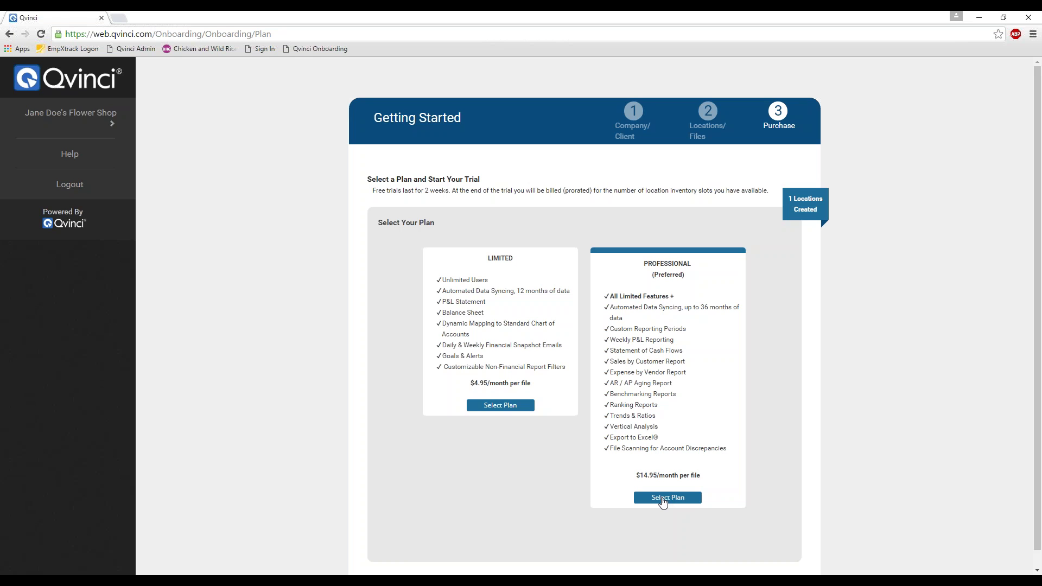
- Pick the Professional plan, then log out to the Qvinci Login page
click(663, 497)
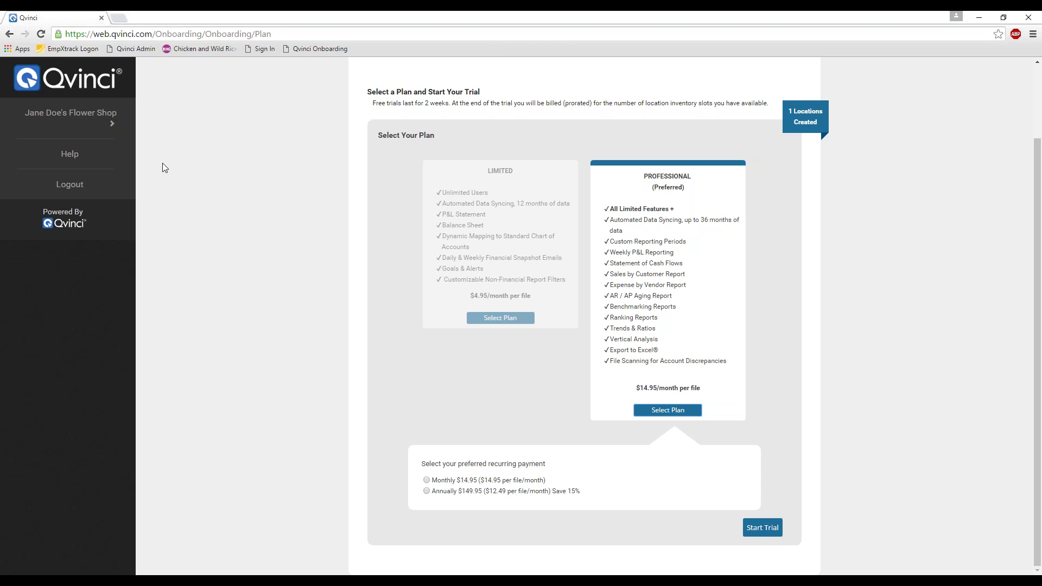
click(69, 184)
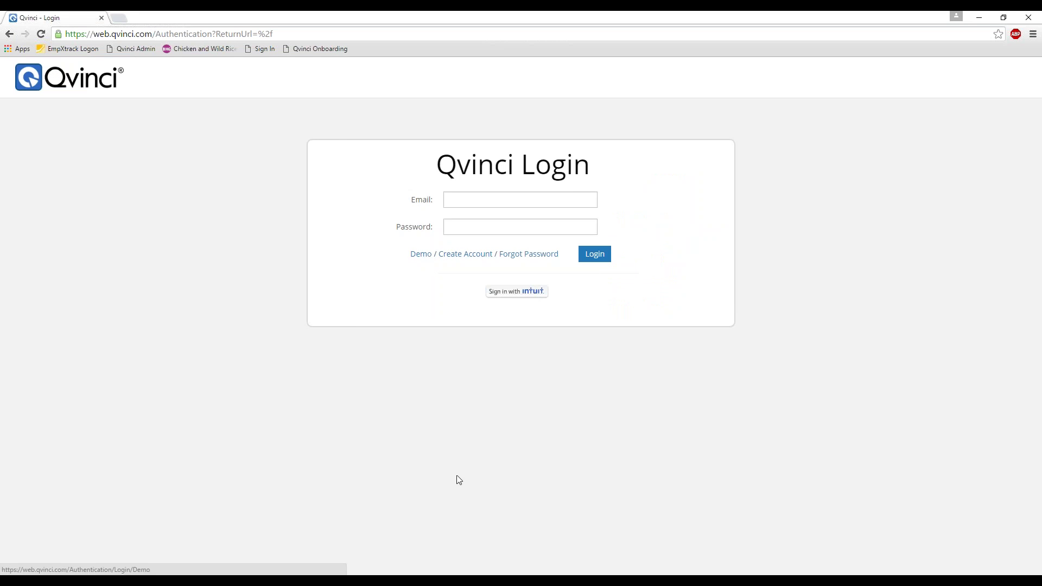
- Log in with the demo account's e-mail and password
click(475, 199)
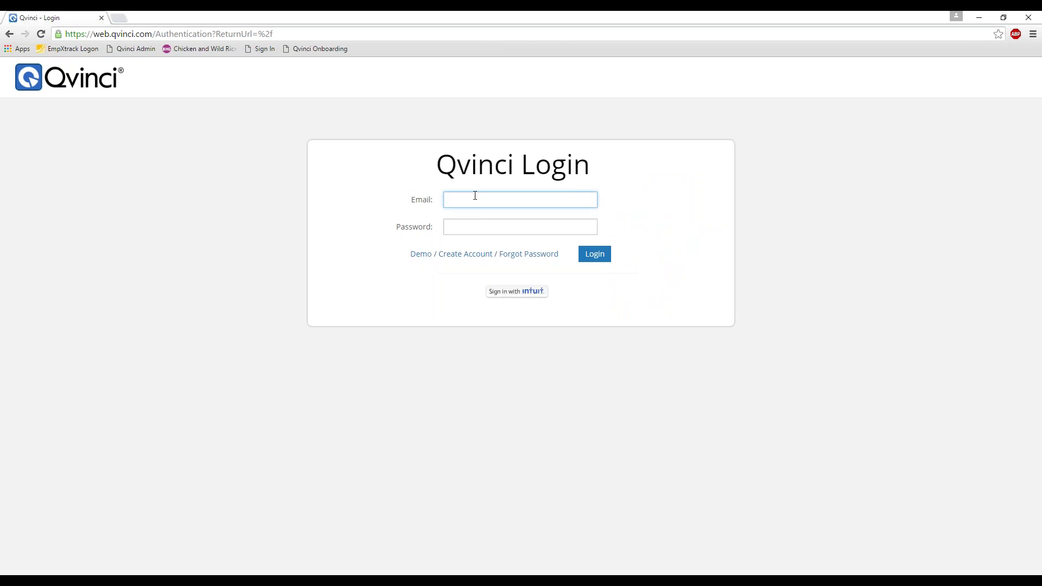
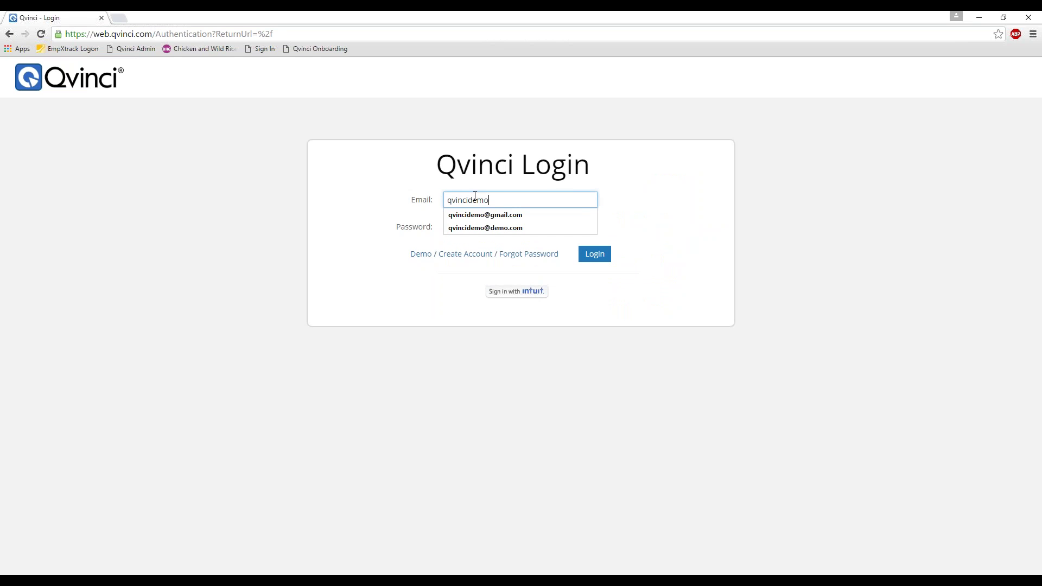
key(Tab)
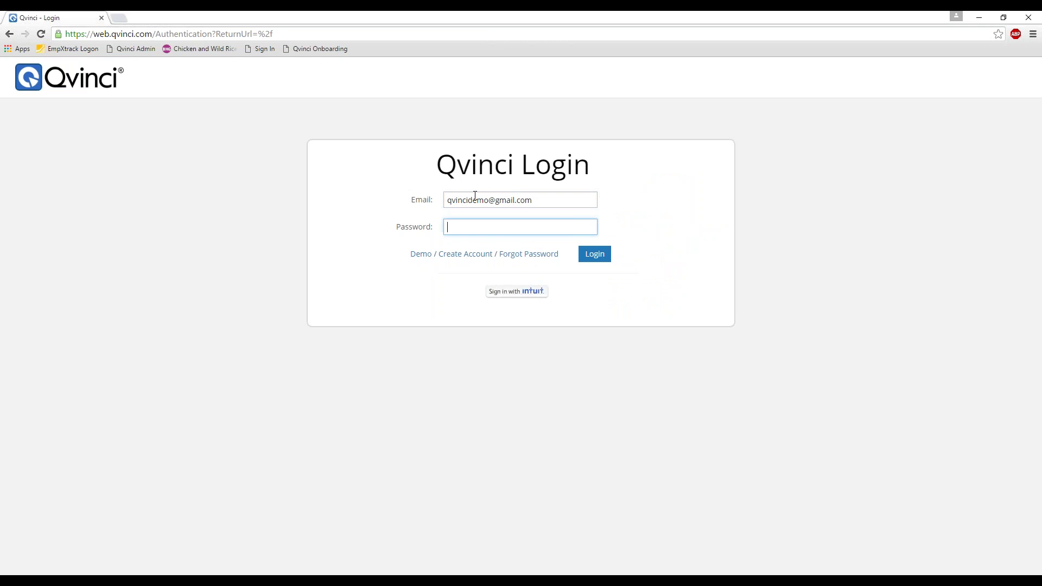
text(•••••••••••)
key(Return)
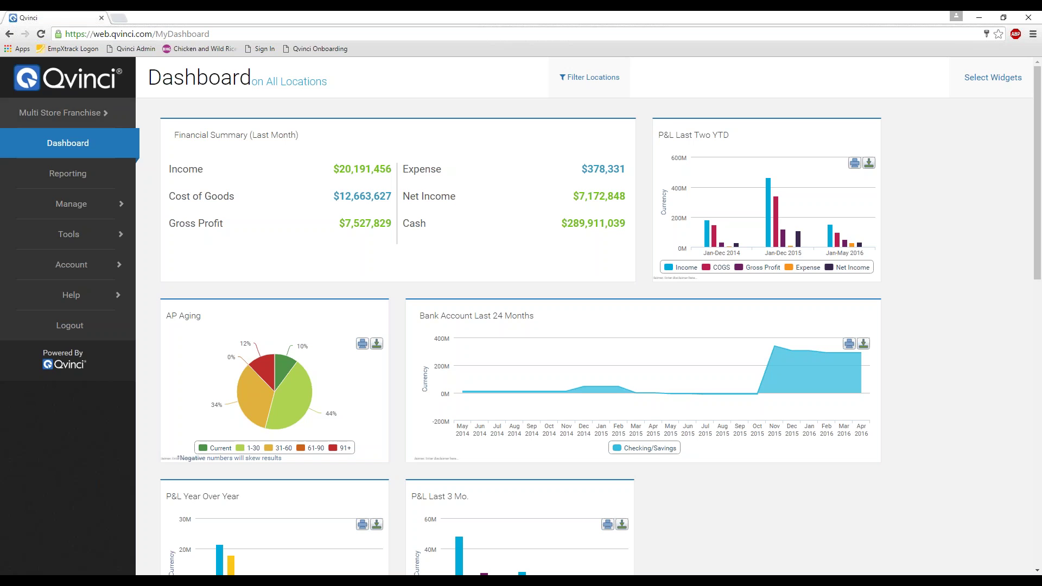
click(107, 115)
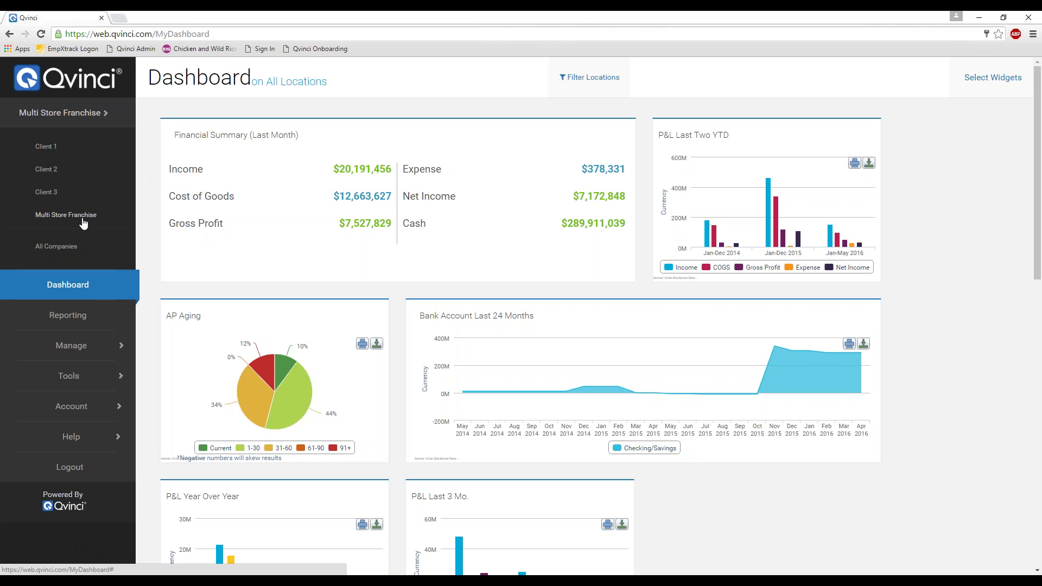
click(44, 148)
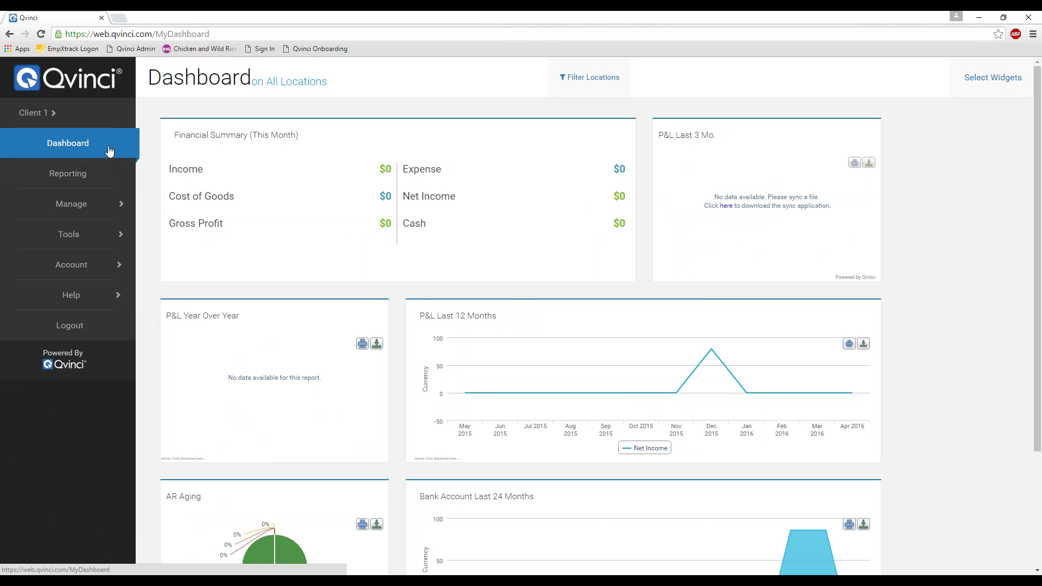
click(43, 114)
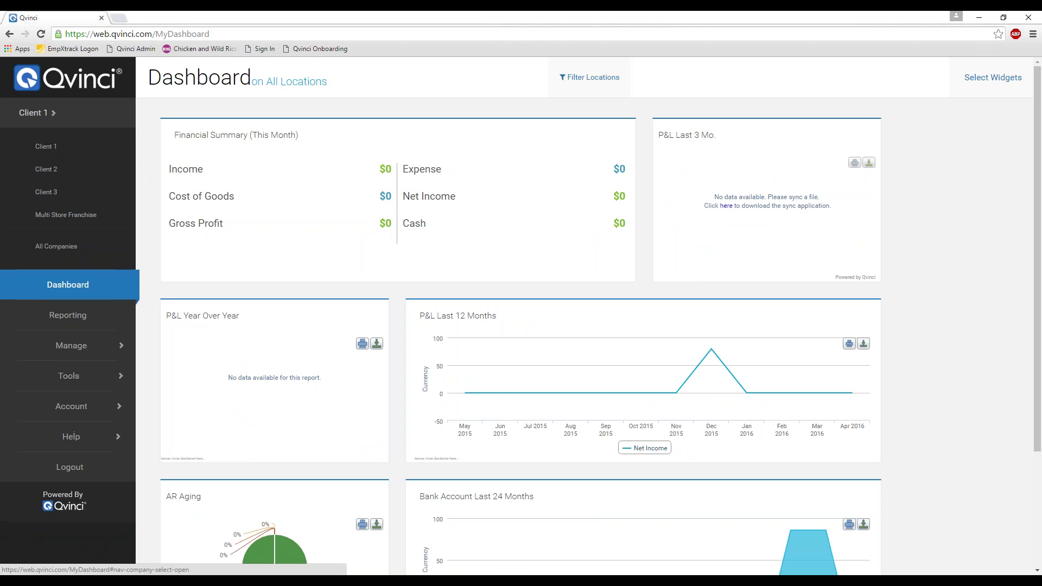
click(45, 169)
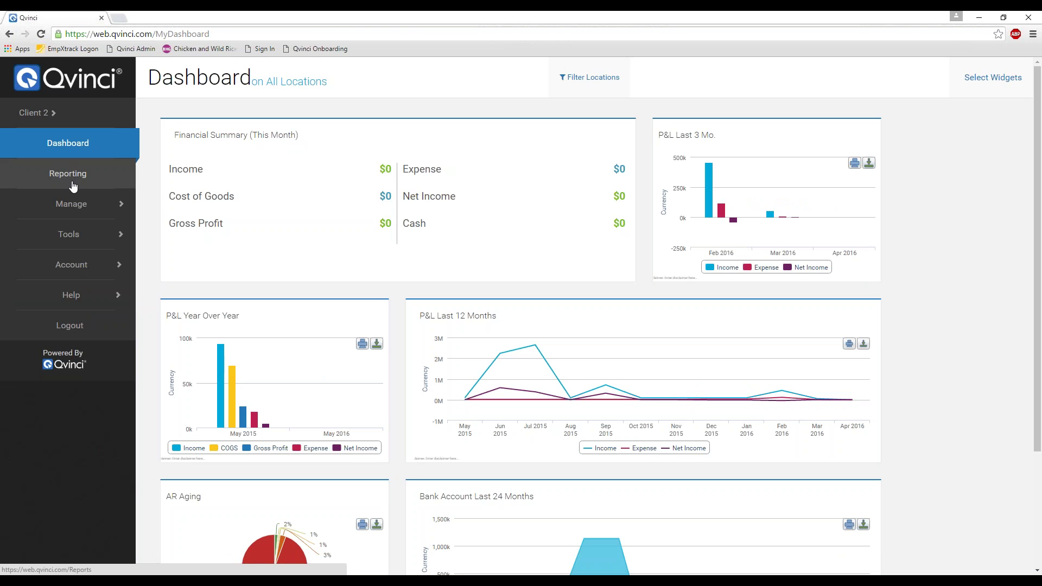
click(36, 112)
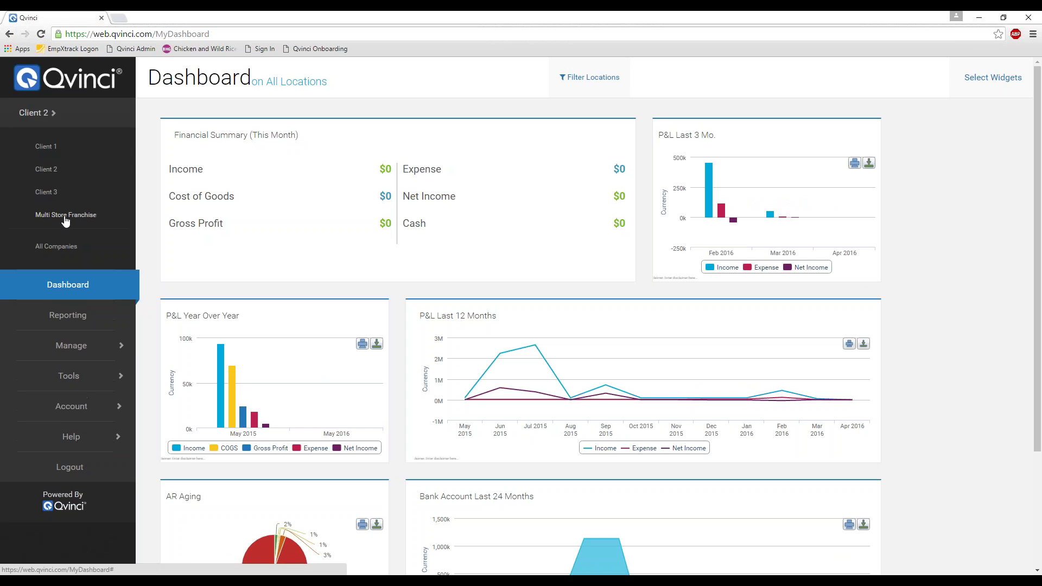
click(68, 217)
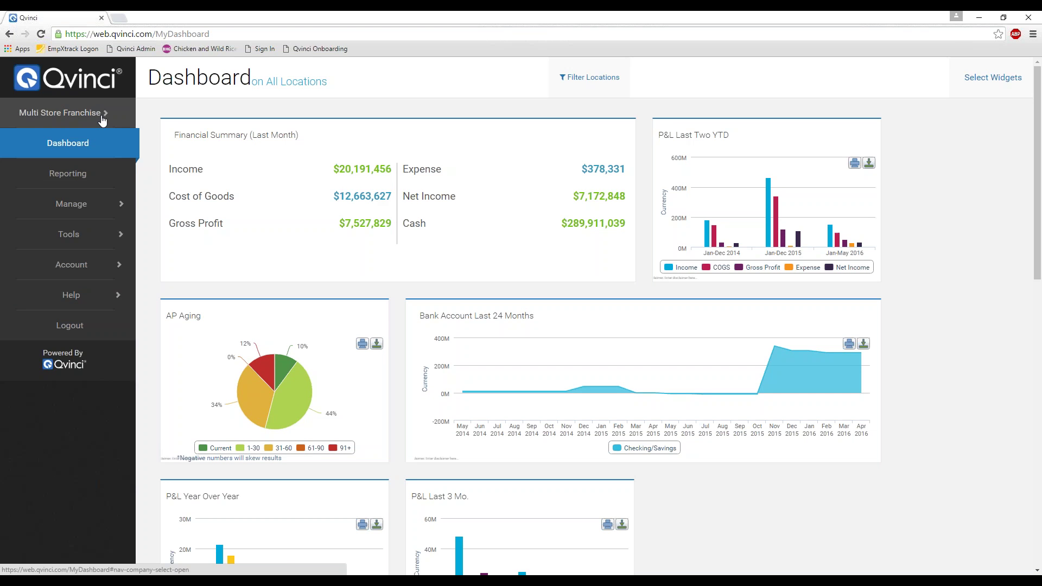
click(80, 120)
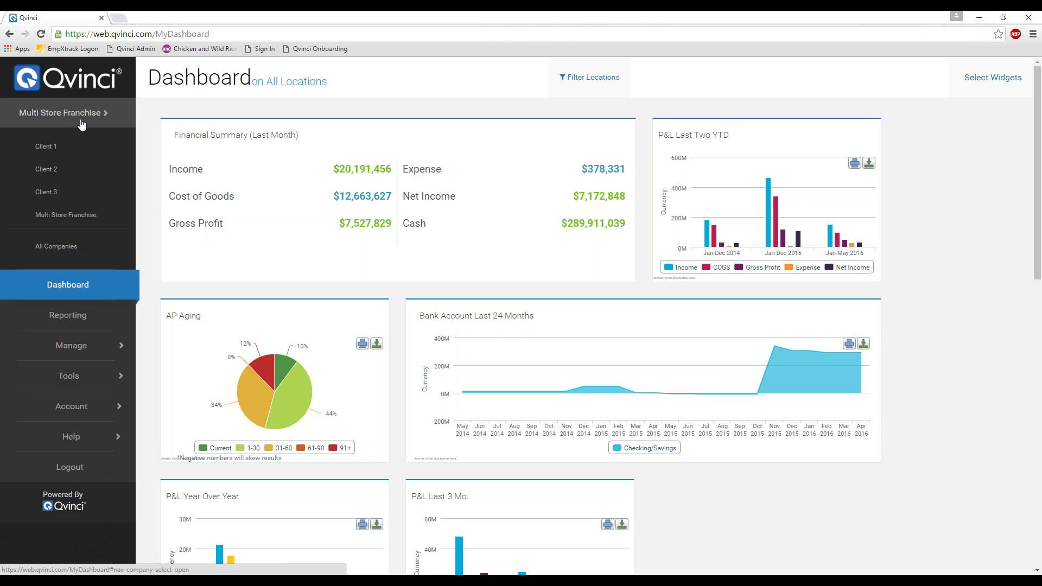
click(82, 124)
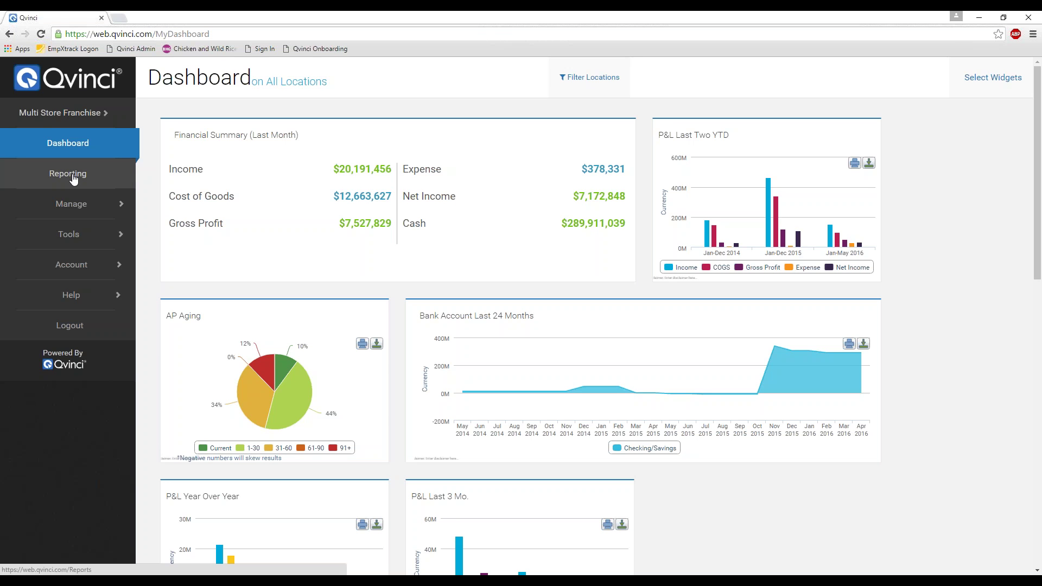
- Filter locations to Austin 1 only and go to My Reports
click(572, 78)
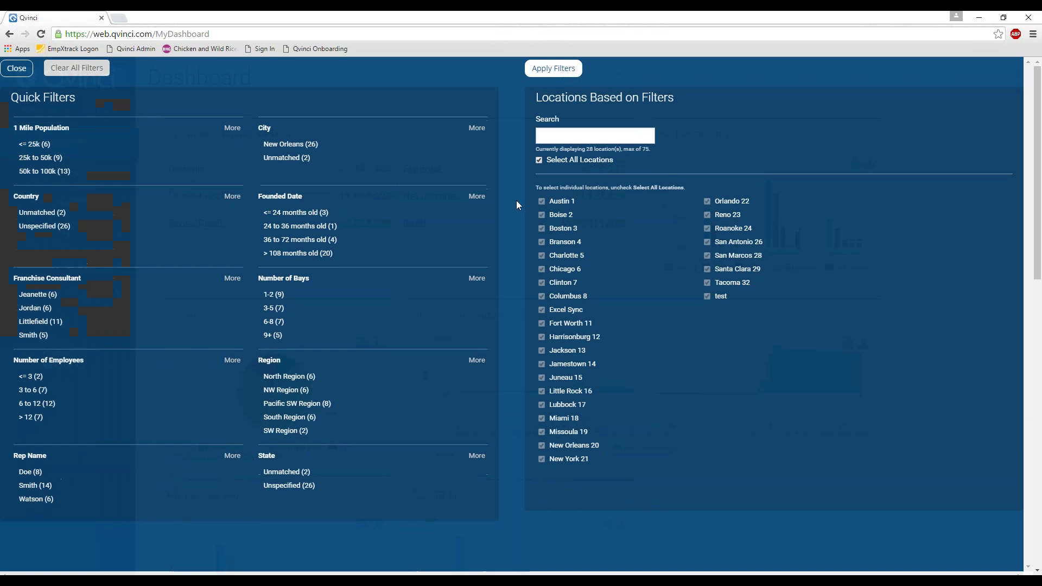
click(539, 160)
click(541, 201)
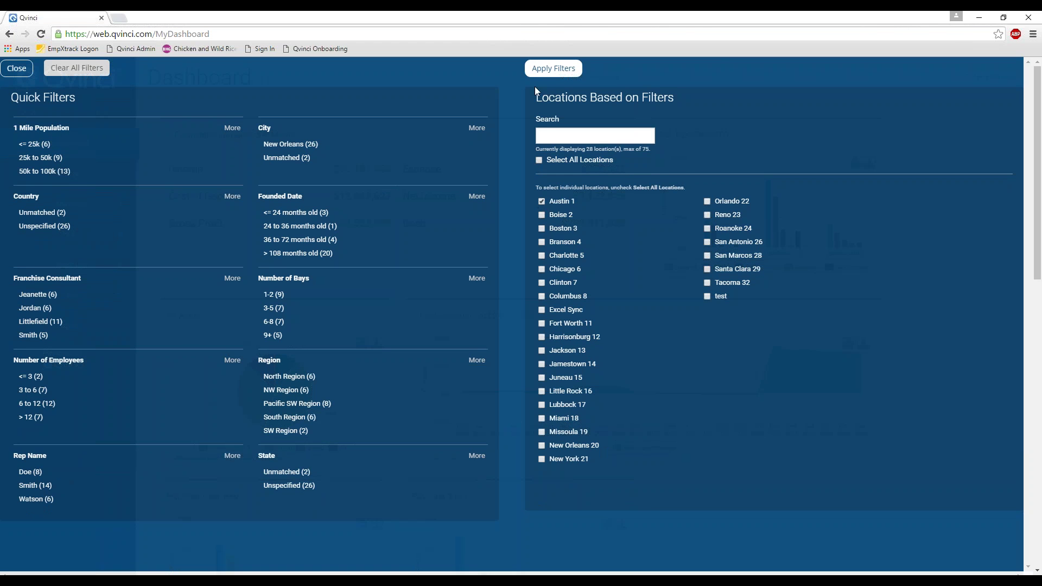
click(545, 69)
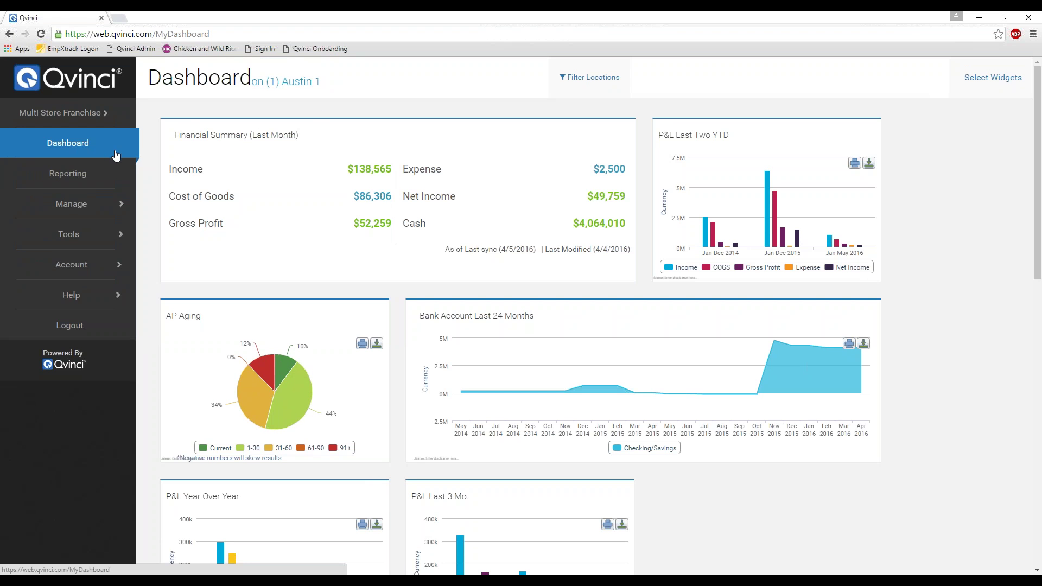
click(85, 183)
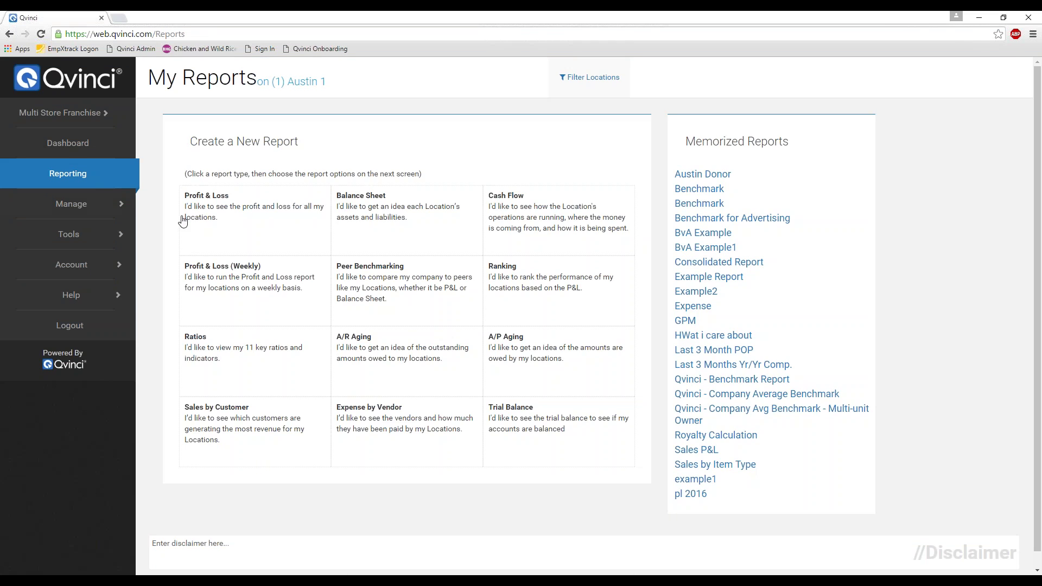
- Start a Profit & Loss report for This Calendar YTD, keeping Account Mapping enabled
click(200, 203)
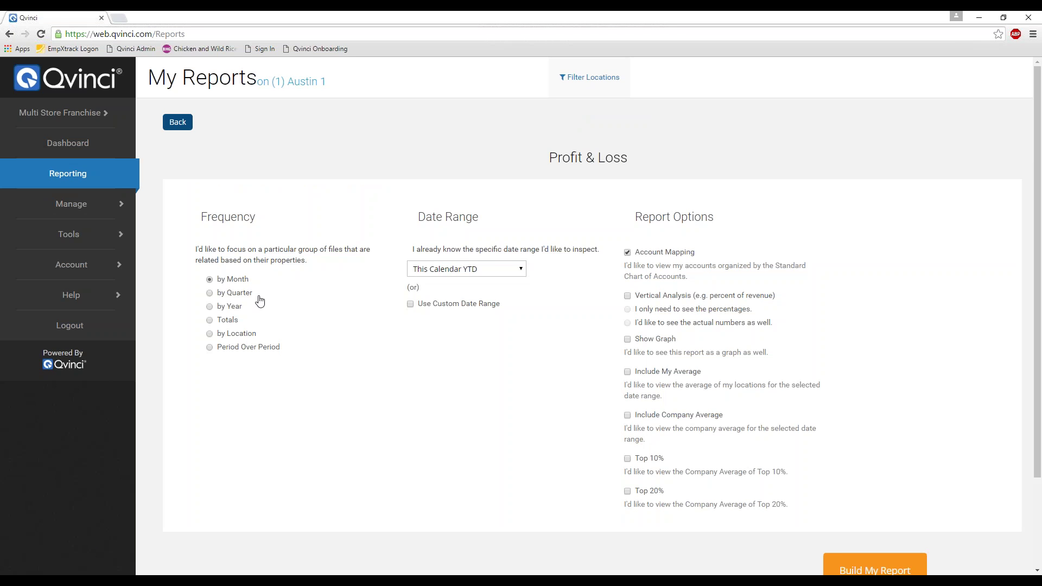
click(495, 269)
click(495, 269)
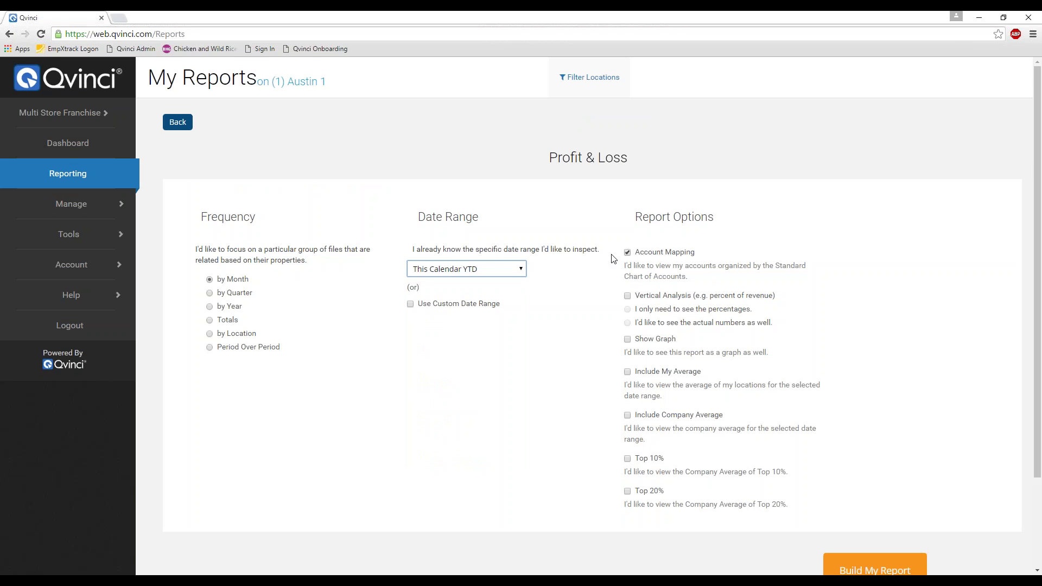
click(627, 252)
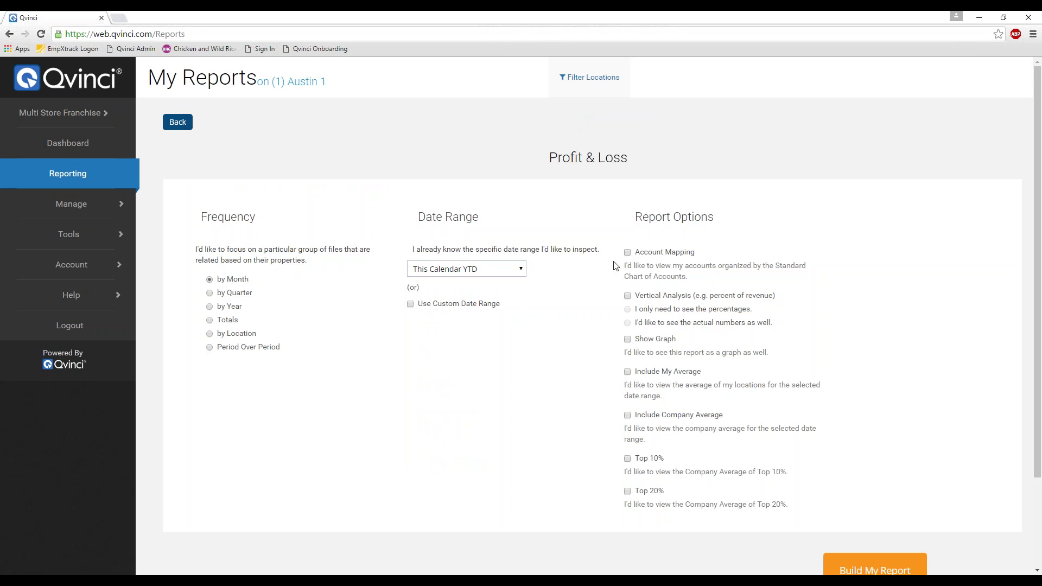
click(628, 254)
- Generate and review the monthly P&L, then open the Ranking report setup
click(836, 570)
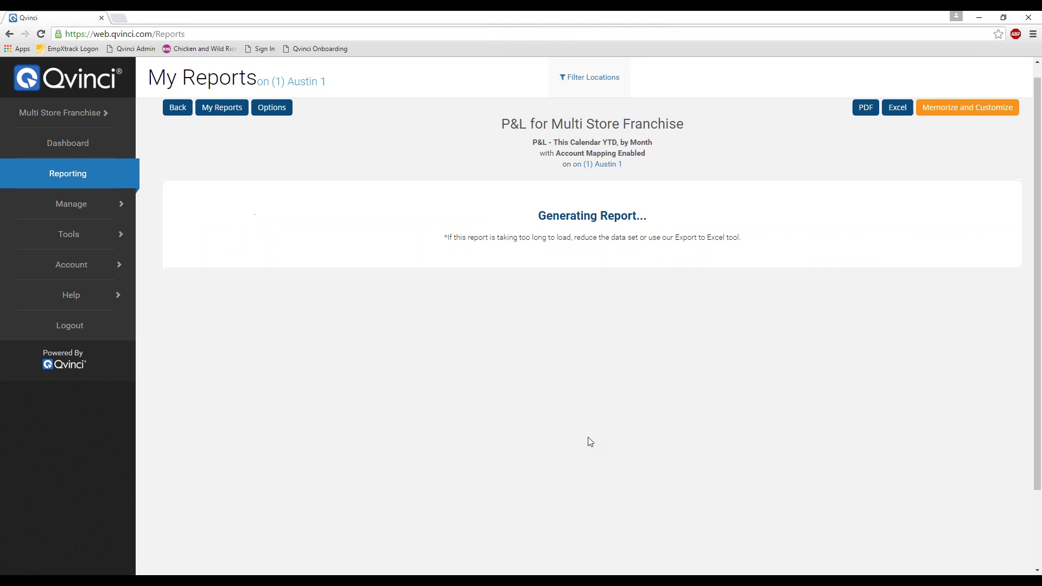
scroll(584, 439, down, 1)
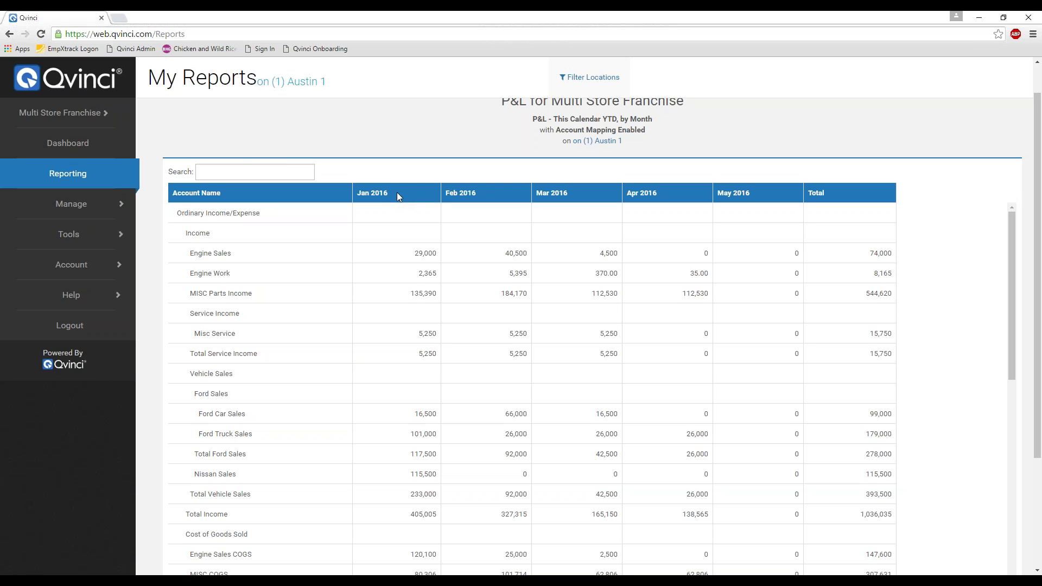
click(110, 181)
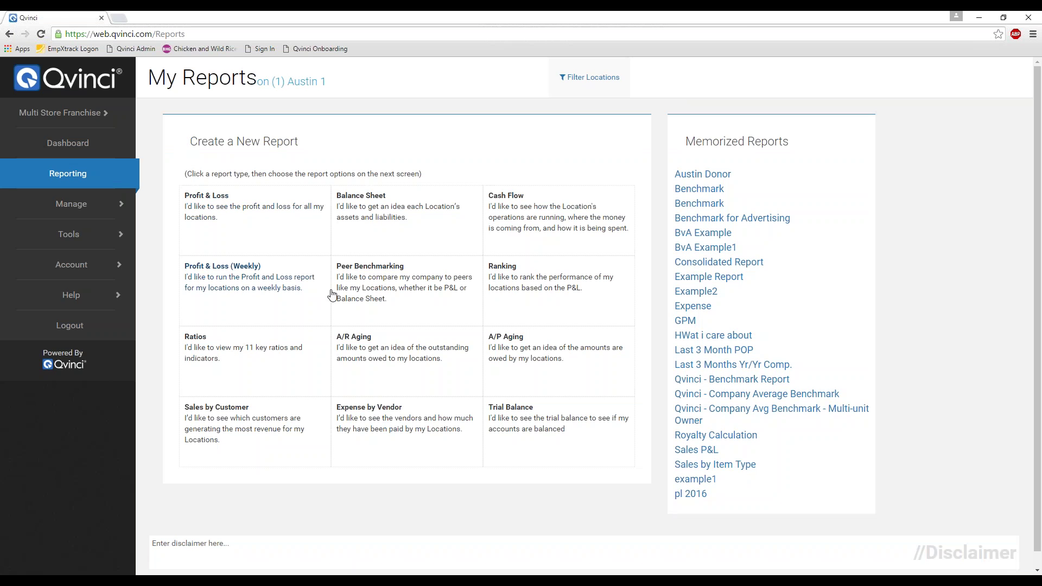
click(529, 287)
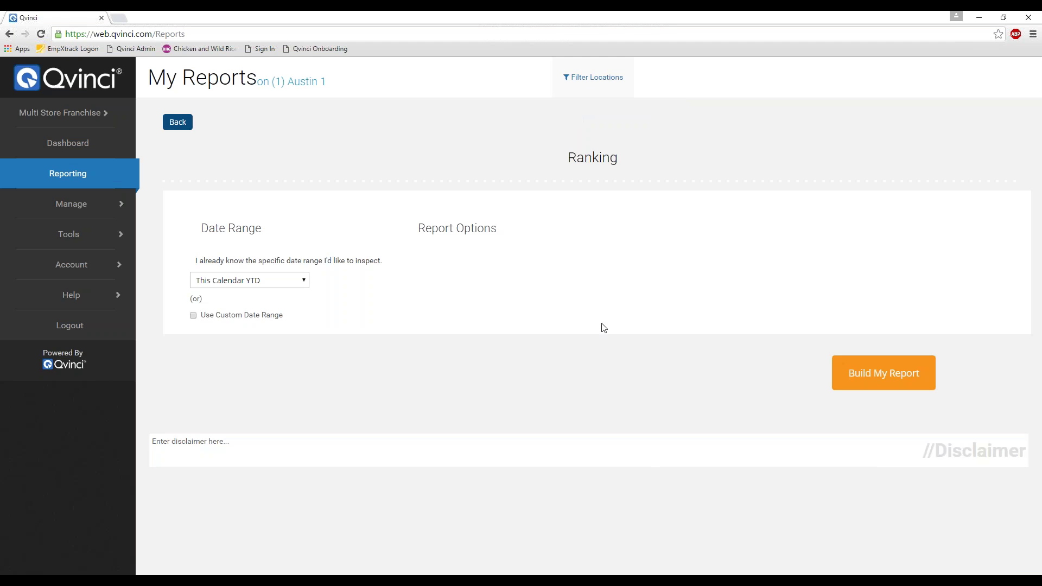
- Build the year-to-date Ranking report for Austin 1 (Total Income 1,036,035), then return to My Reports
click(856, 372)
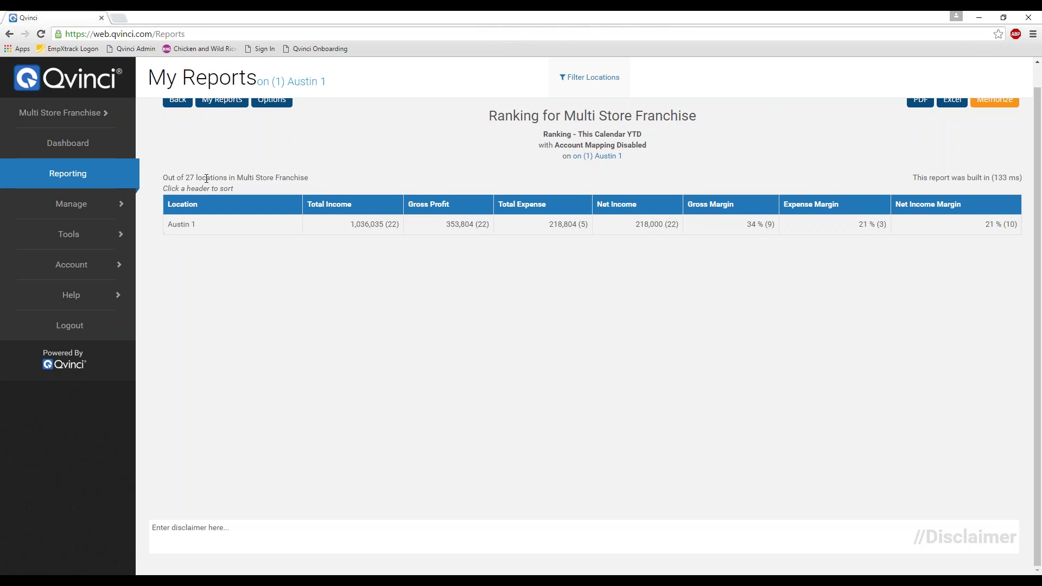
drag(208, 177, 175, 185)
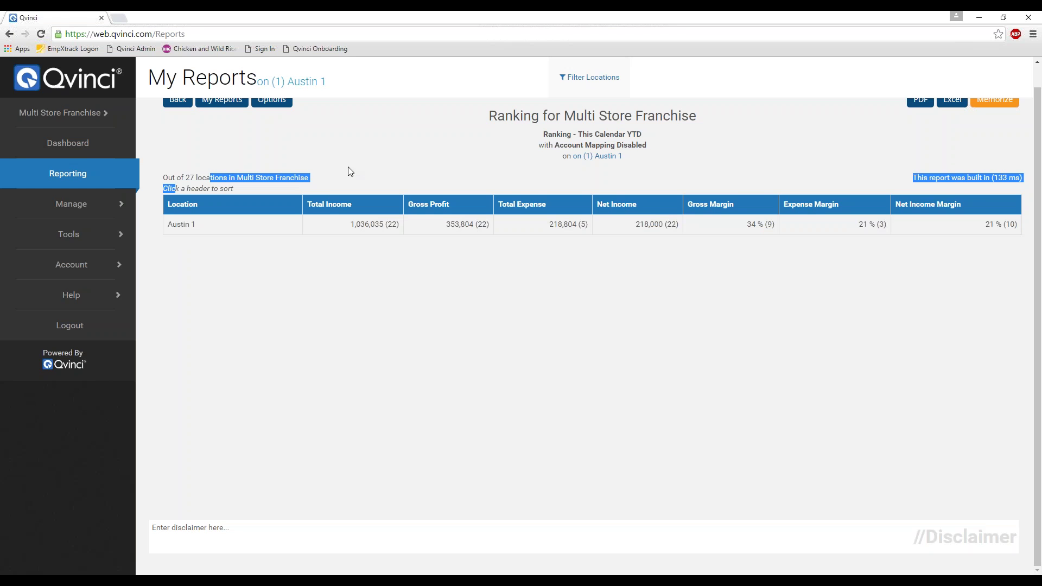
click(328, 186)
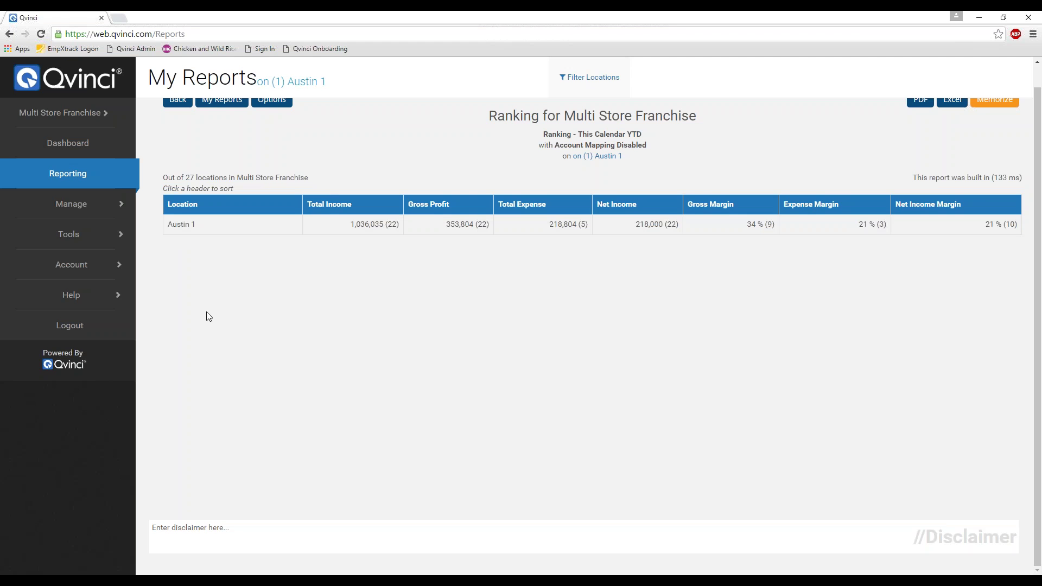
click(68, 173)
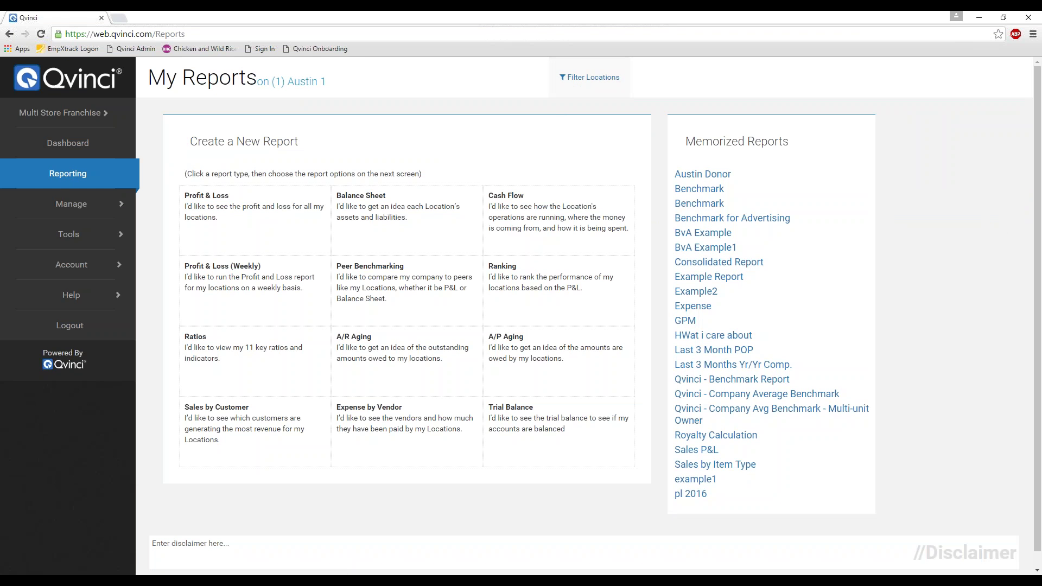
- Filter locations to Austin 1, Boise 2 and Boston 3, then build the YTD Profit & Loss by location
click(582, 87)
click(541, 214)
click(541, 228)
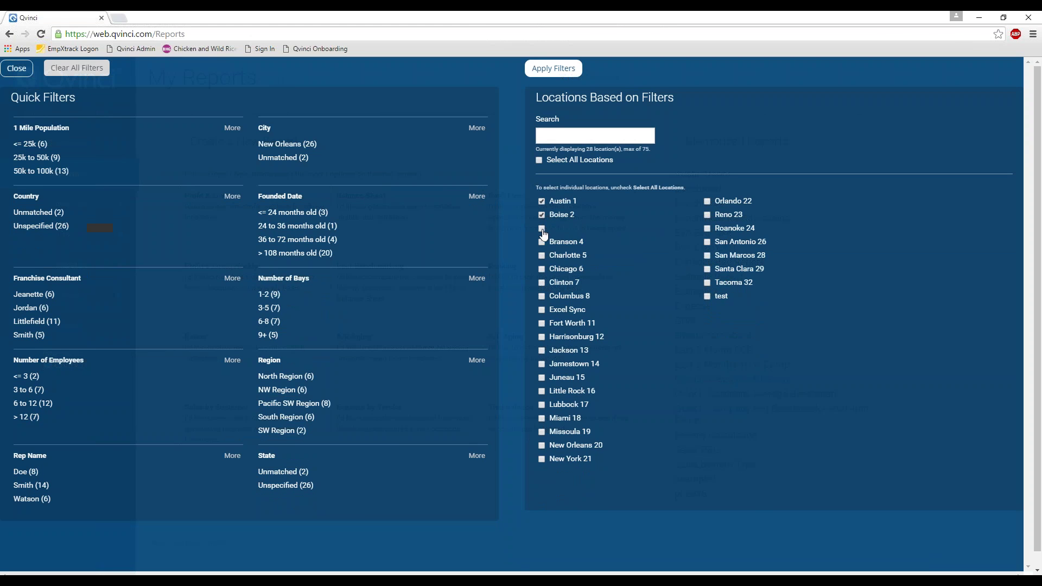
click(553, 68)
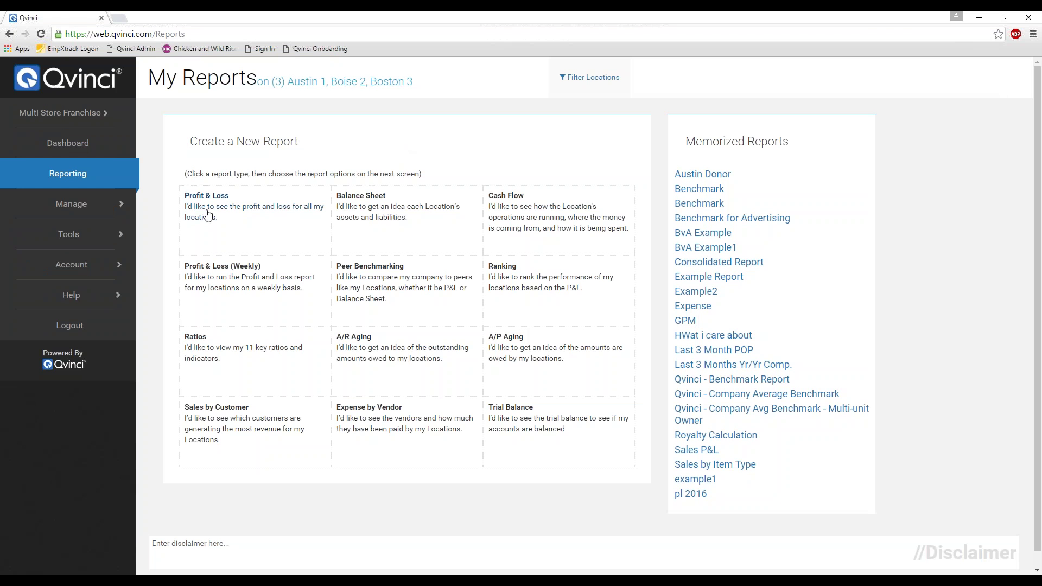
click(229, 210)
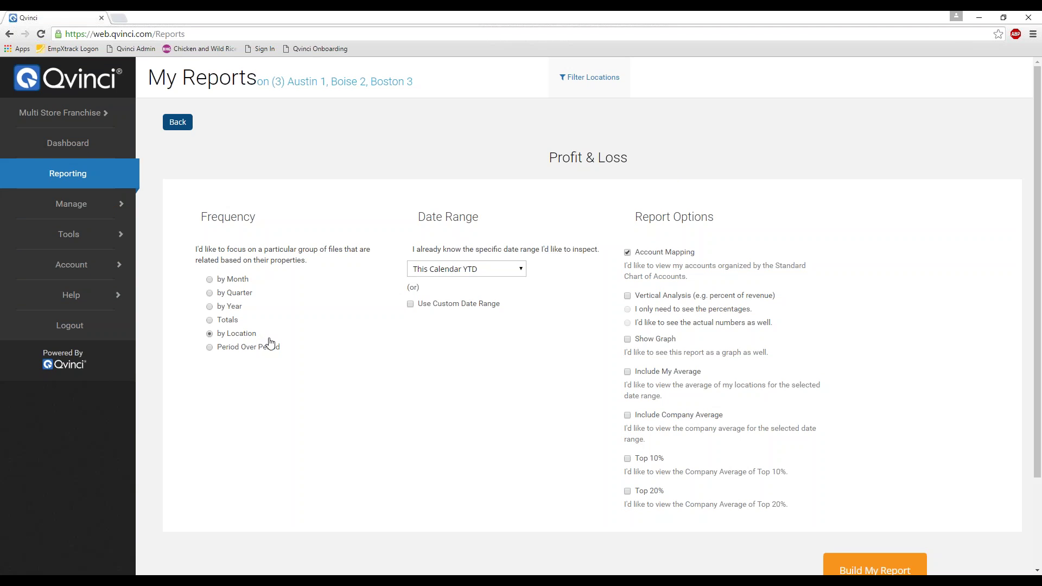
click(857, 566)
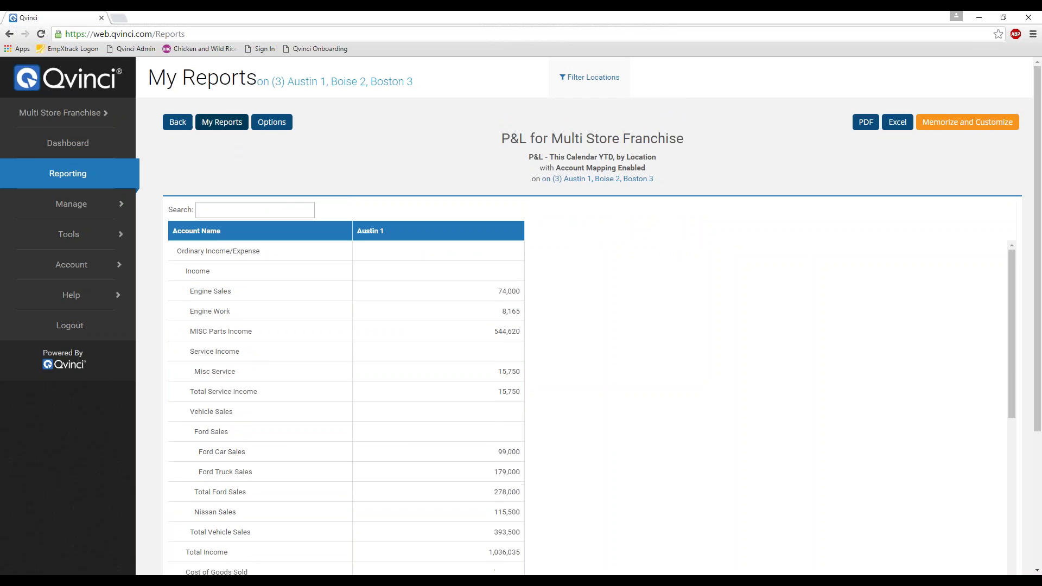
- Switch the location filter to Select All Locations, rebuild the P&L, and go back to My Reports
click(273, 122)
click(576, 88)
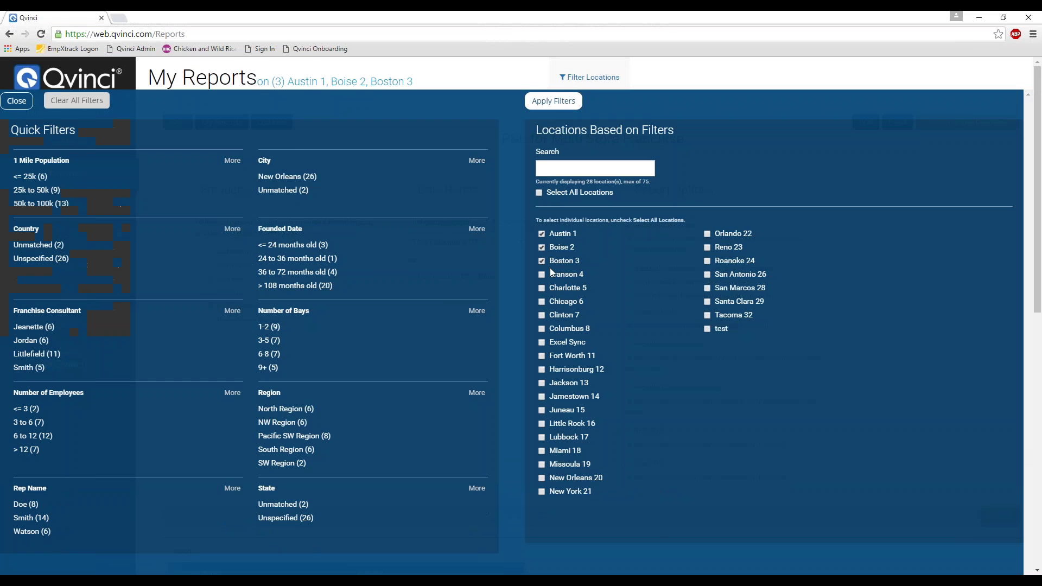
click(540, 160)
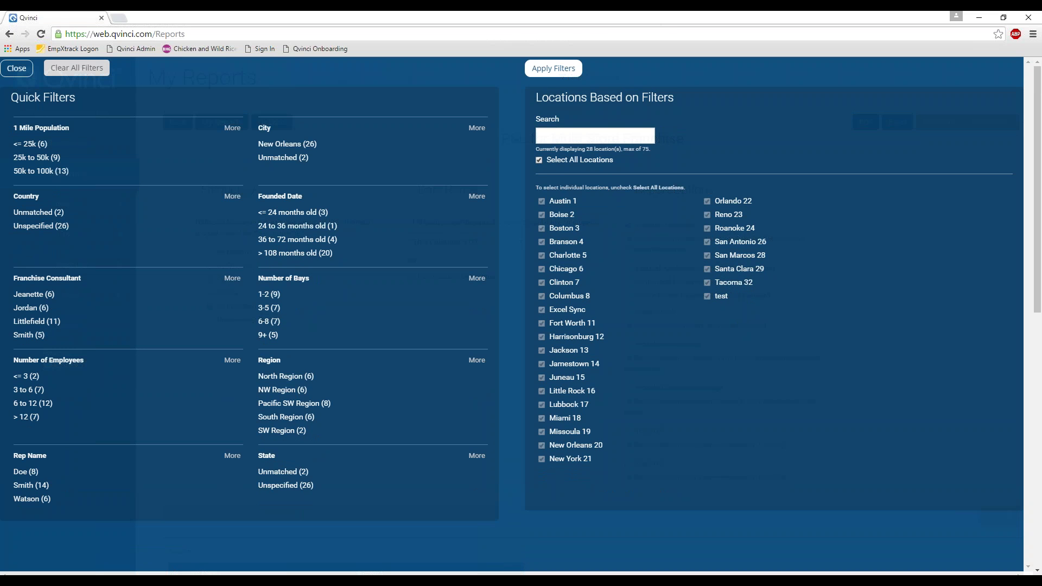
click(553, 67)
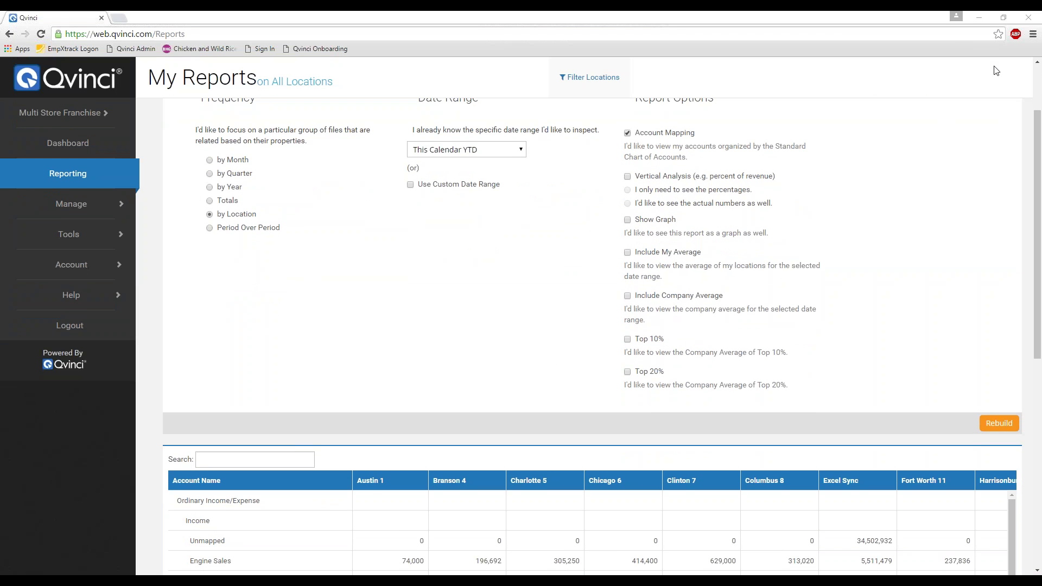
click(999, 424)
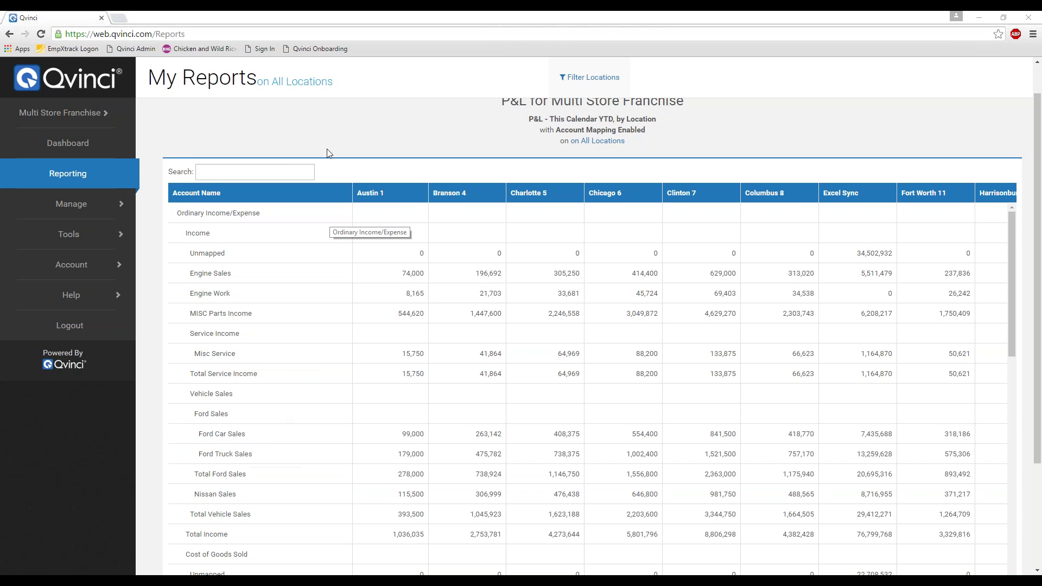
scroll(328, 146, up, 1)
click(230, 123)
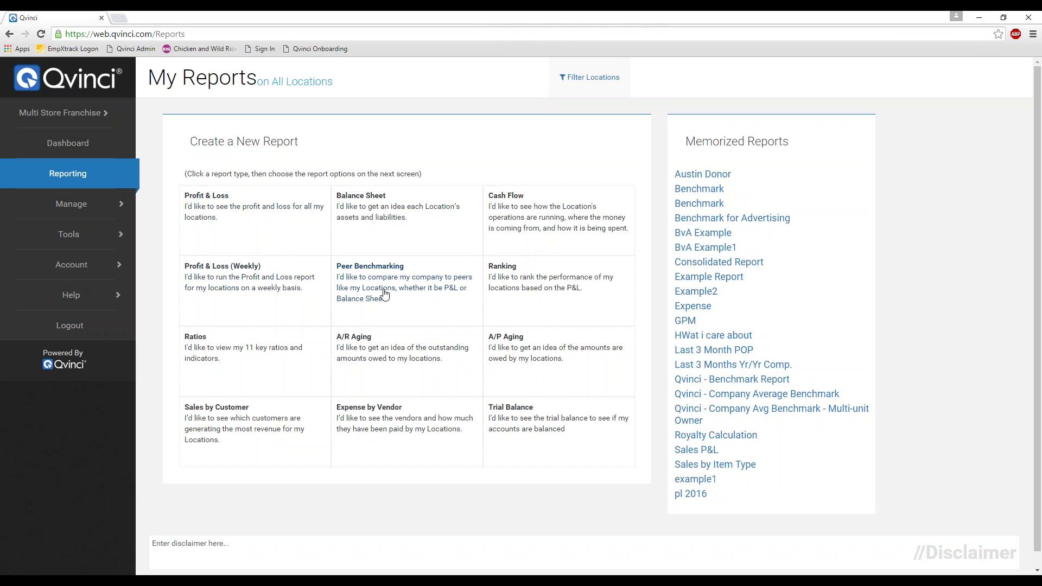
- Start a Peer Benchmarking report and filter its locations to Austin 1 only
click(387, 292)
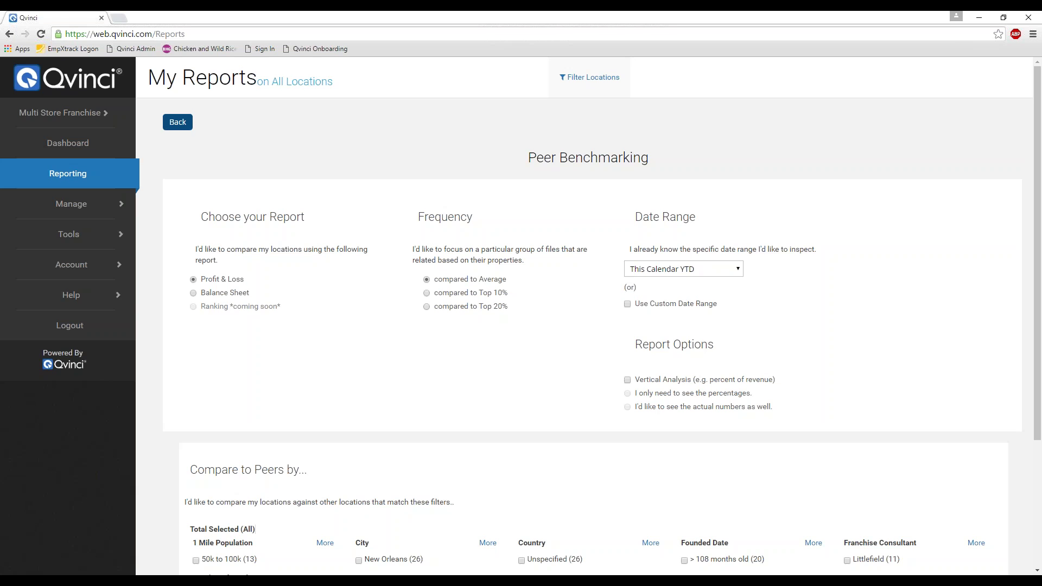
click(586, 80)
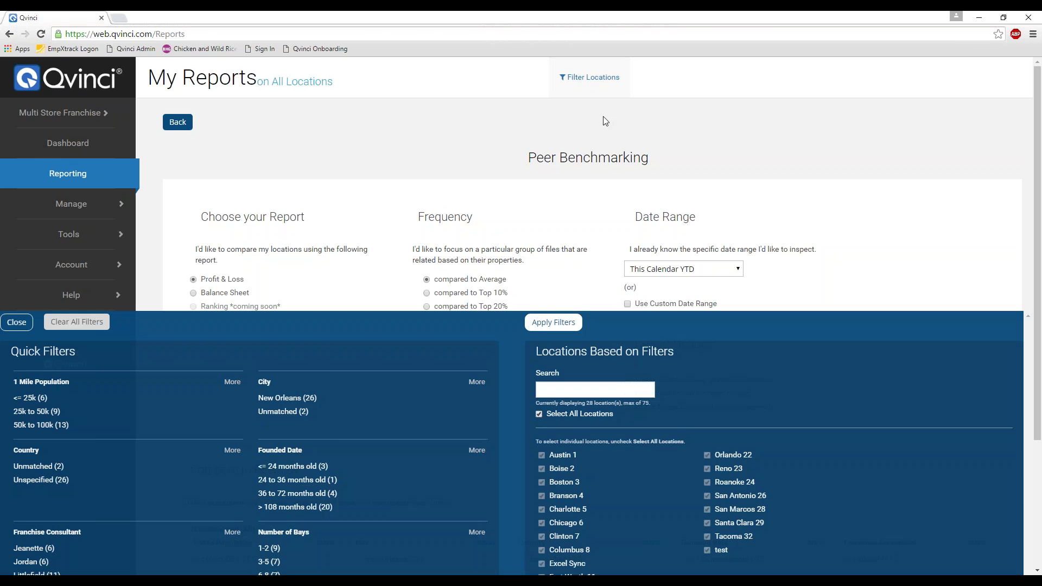
click(538, 159)
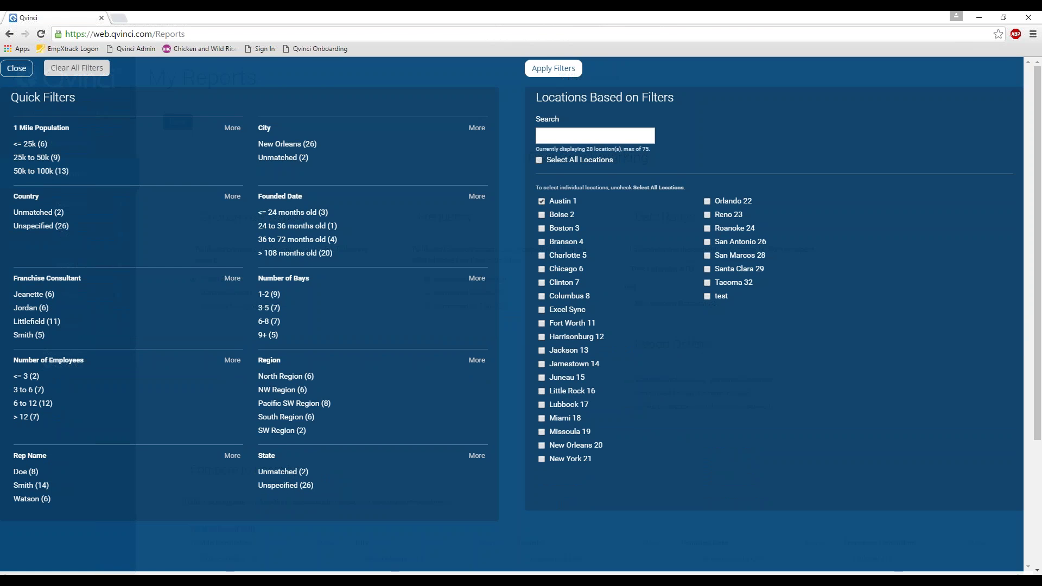
click(564, 67)
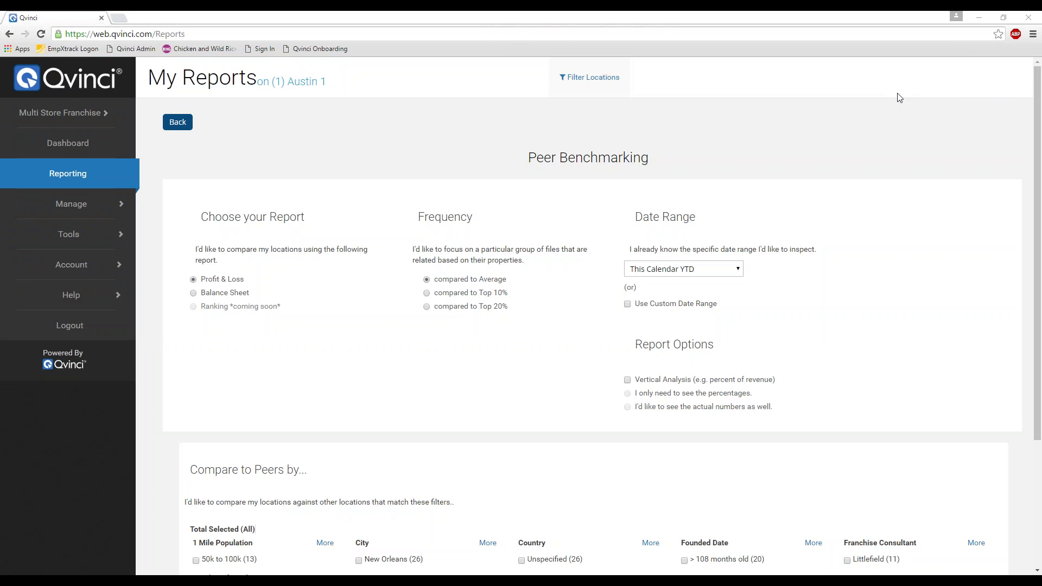
- Build the Peer Benchmarking P&L: Austin 1's 1,036,035 income against the 25-location average of 6,081,274
scroll(898, 279, down, 3)
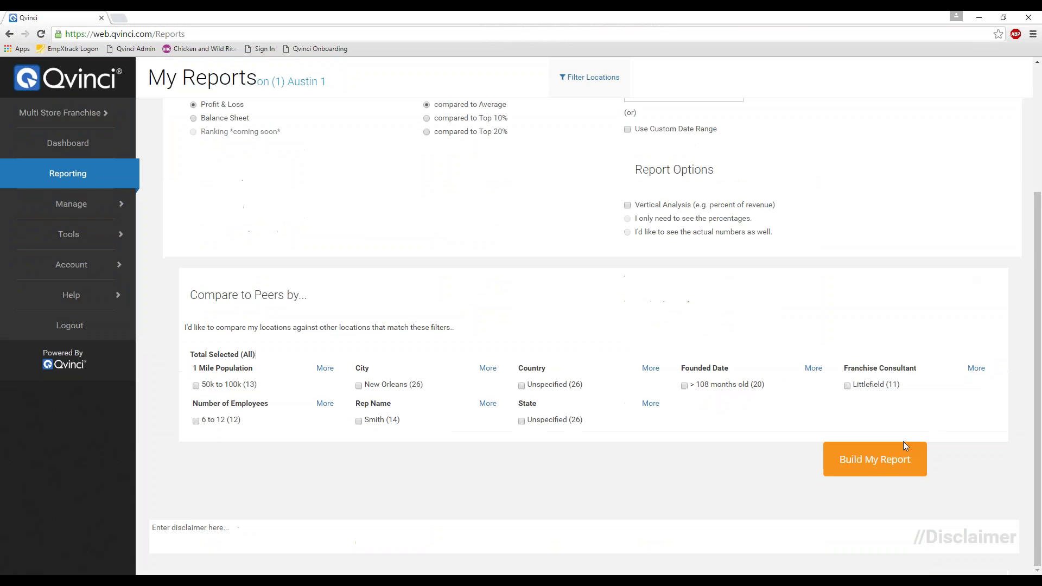
click(874, 459)
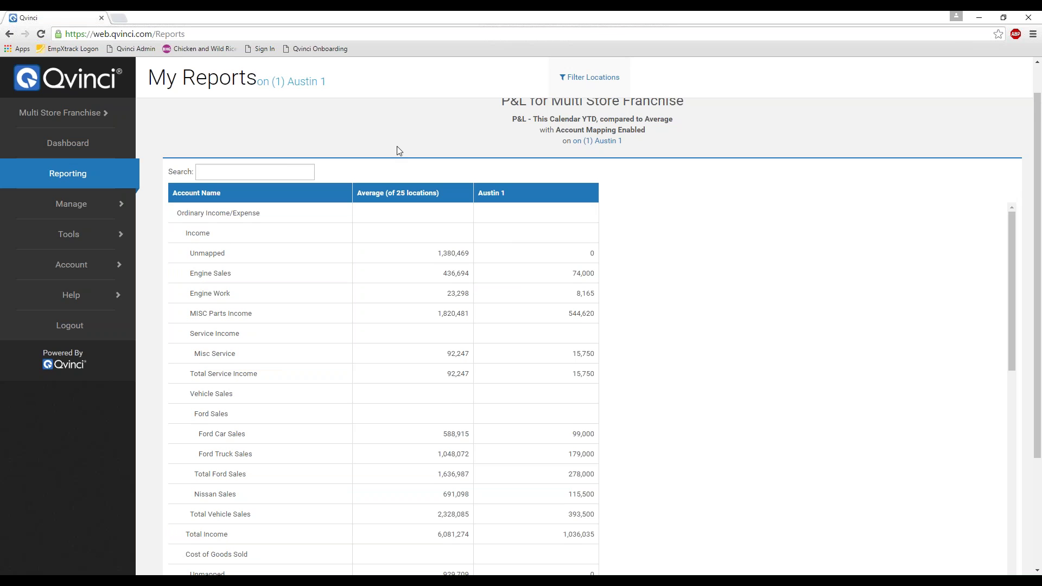
scroll(396, 148, up, 1)
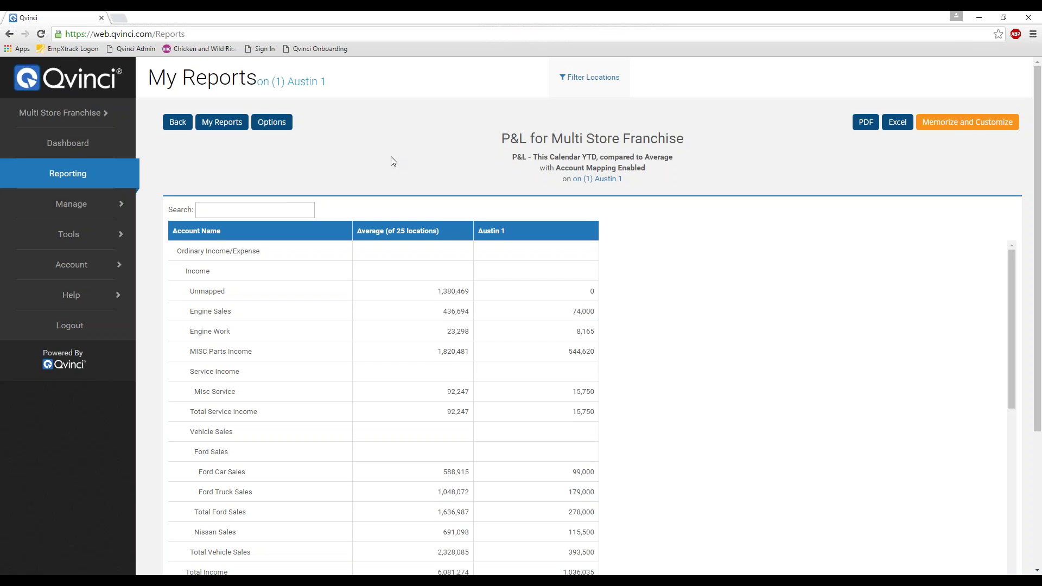
- Return to My Reports, then show the setup guide PDF at page 9, Qvinci's Onboarding Services
click(223, 123)
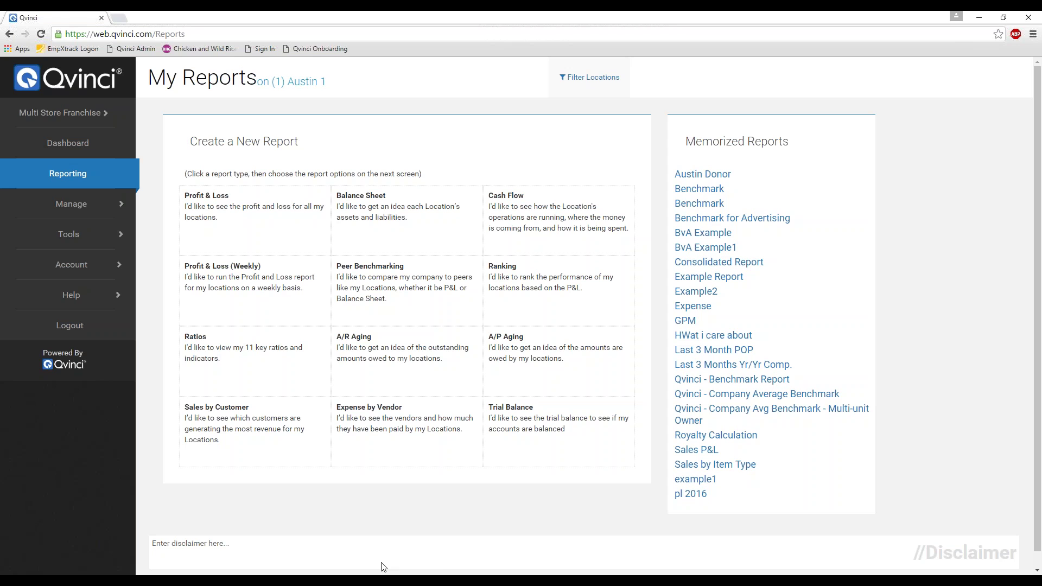
mouse_move(384, 581)
click(385, 537)
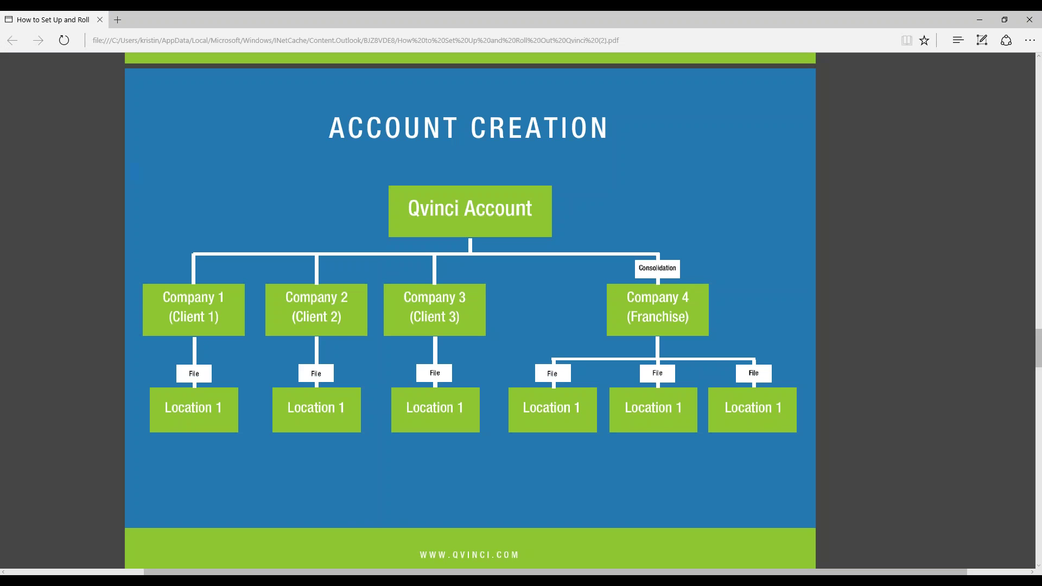
scroll(630, 517, down, 8)
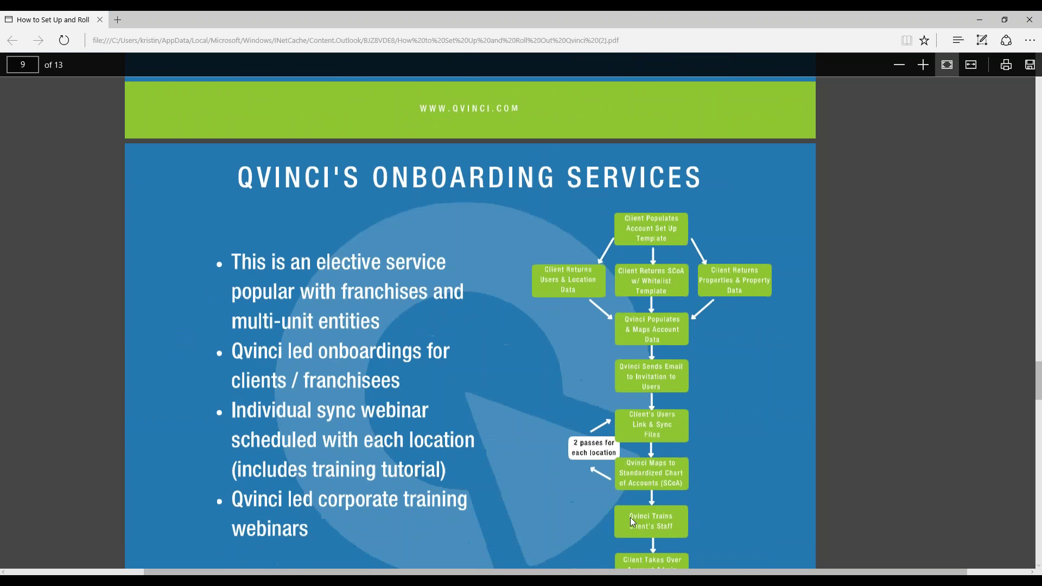
scroll(629, 516, down, 2)
scroll(630, 516, up, 2)
scroll(630, 516, down, 2)
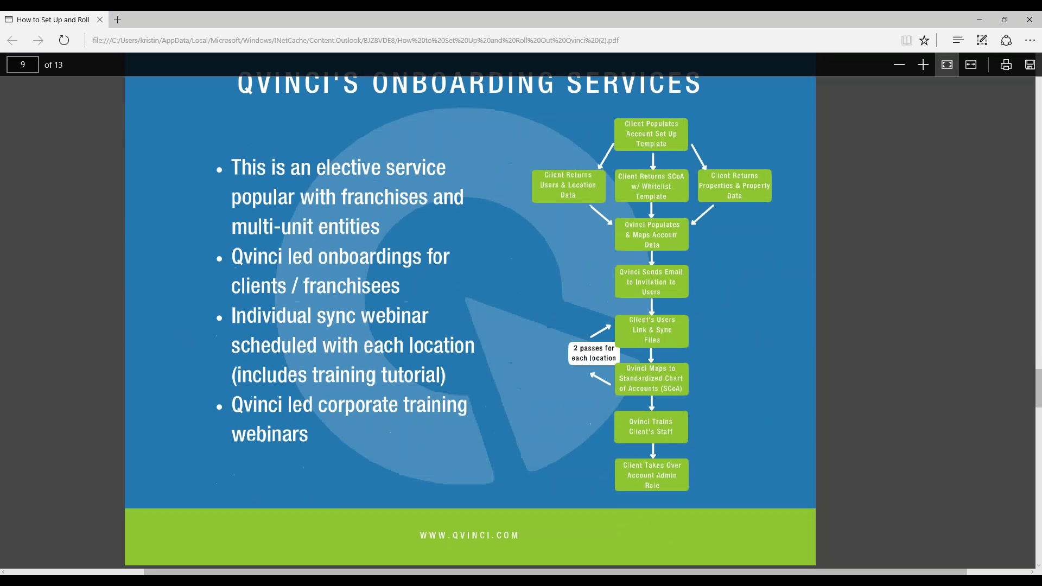